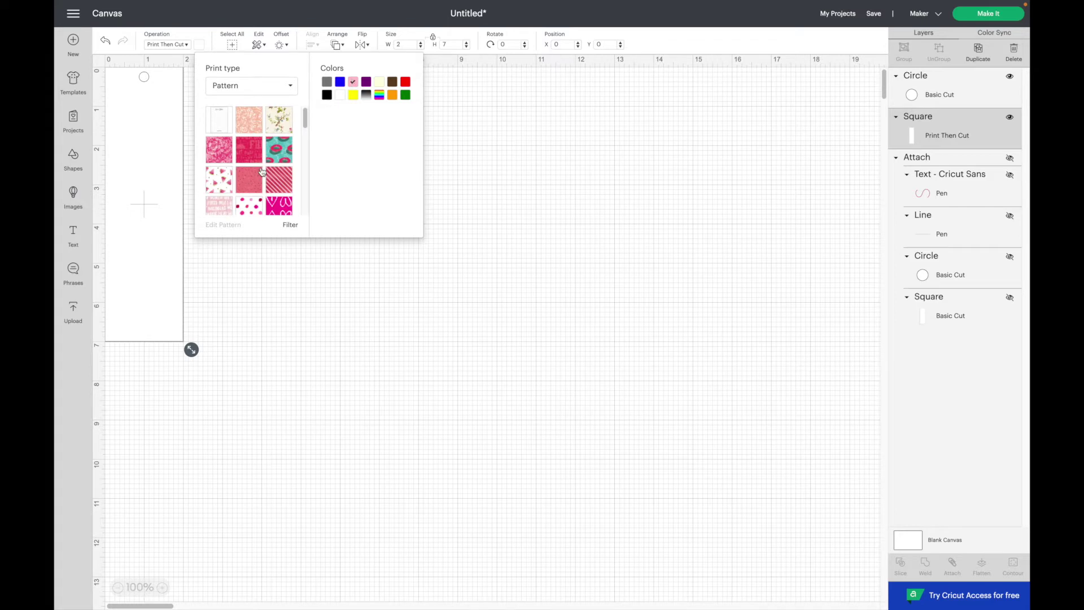
Step: Fill the bookmark rectangle with the pink dotted pattern on white and enlarge the pattern scale to 387
scroll(262, 172, "down", 2)
left_click(250, 163)
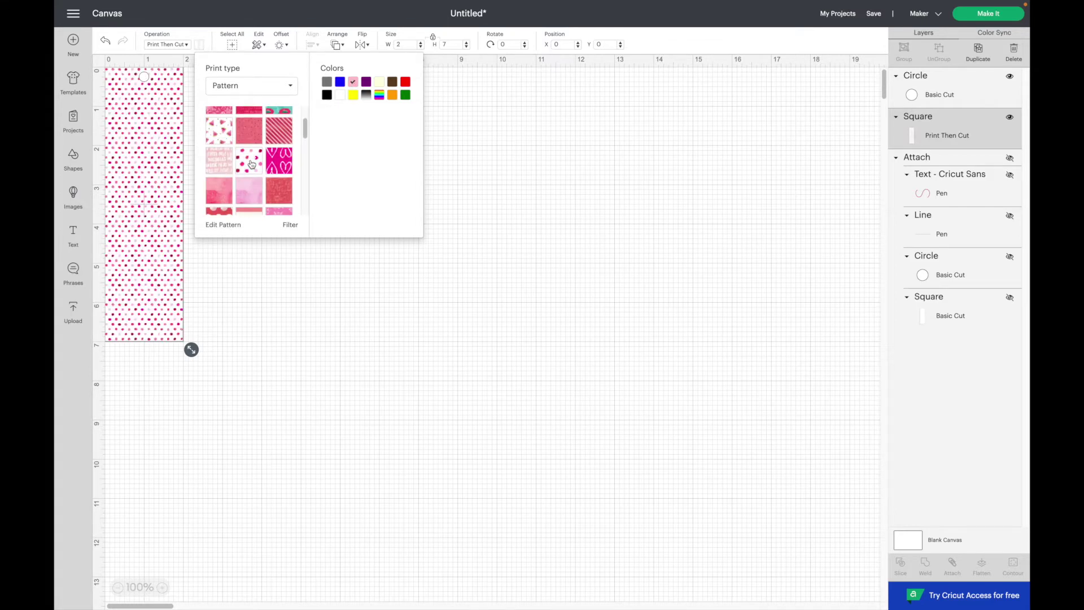
left_click(224, 225)
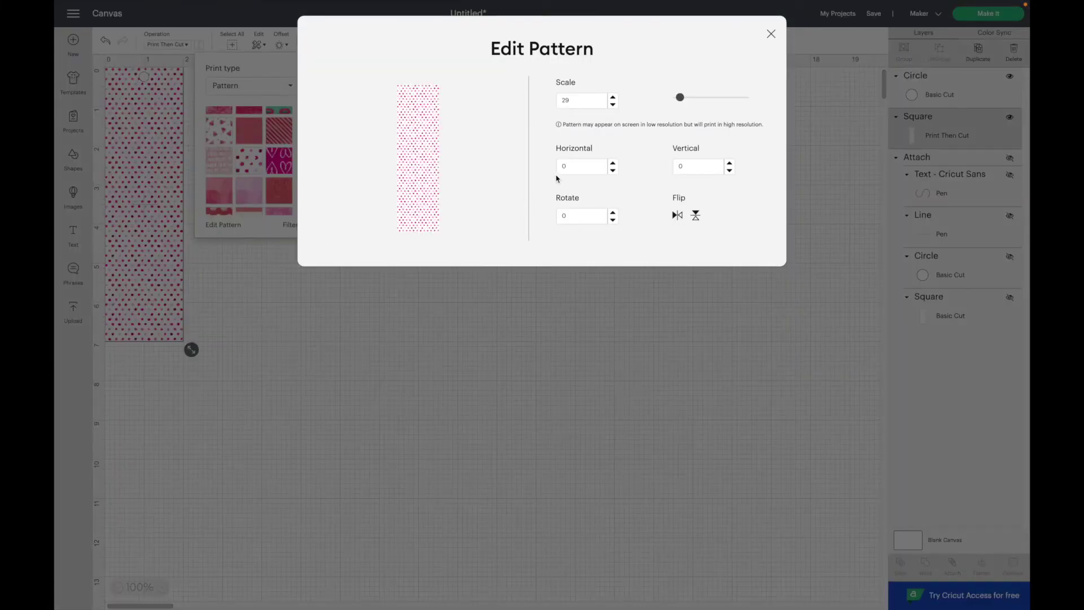
left_click(680, 98)
left_click_drag(681, 100, 744, 103)
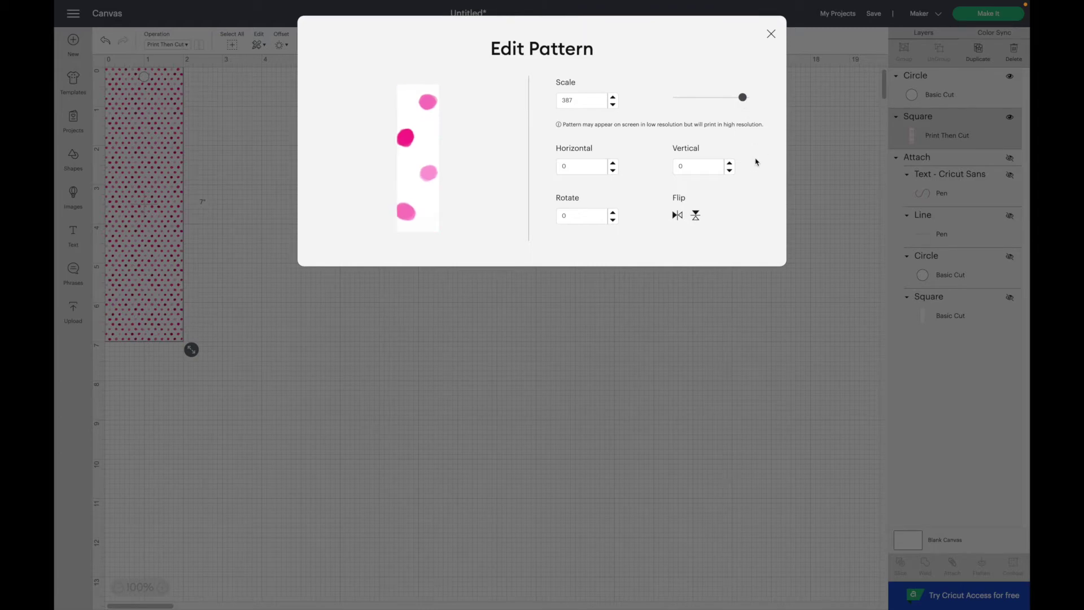
left_click(771, 35)
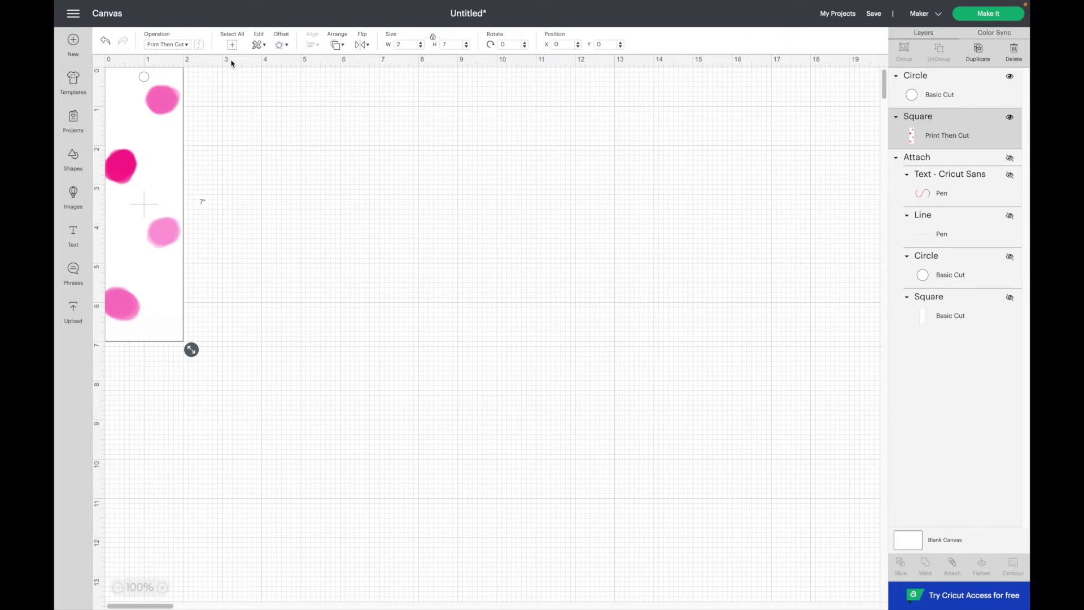
Step: Attach the small circle to the dotted bookmark rectangle and hide the attached group
left_click(232, 88)
left_click(231, 47)
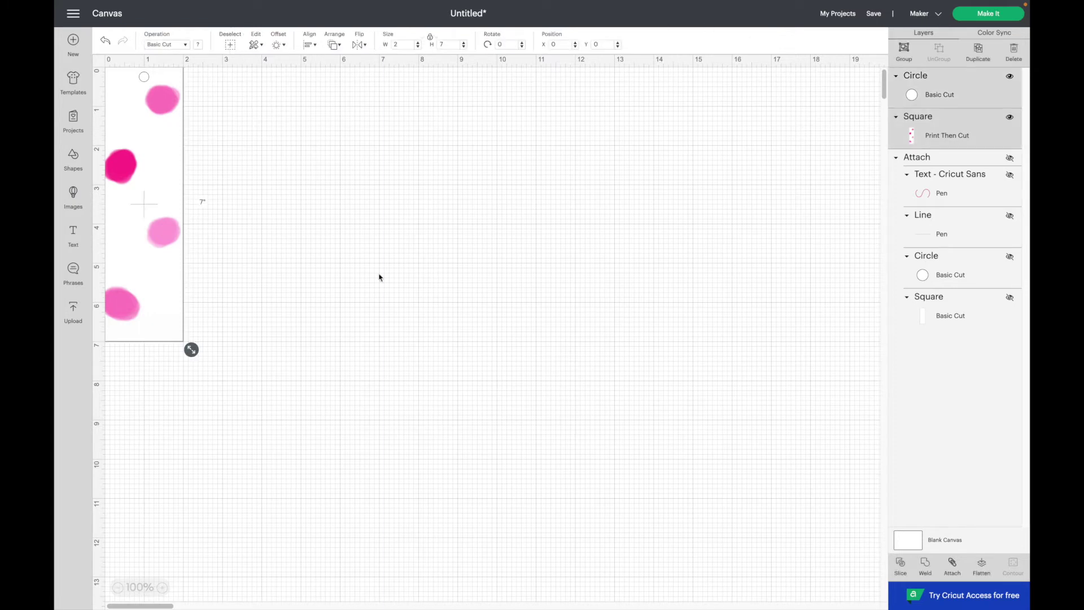
left_click(953, 565)
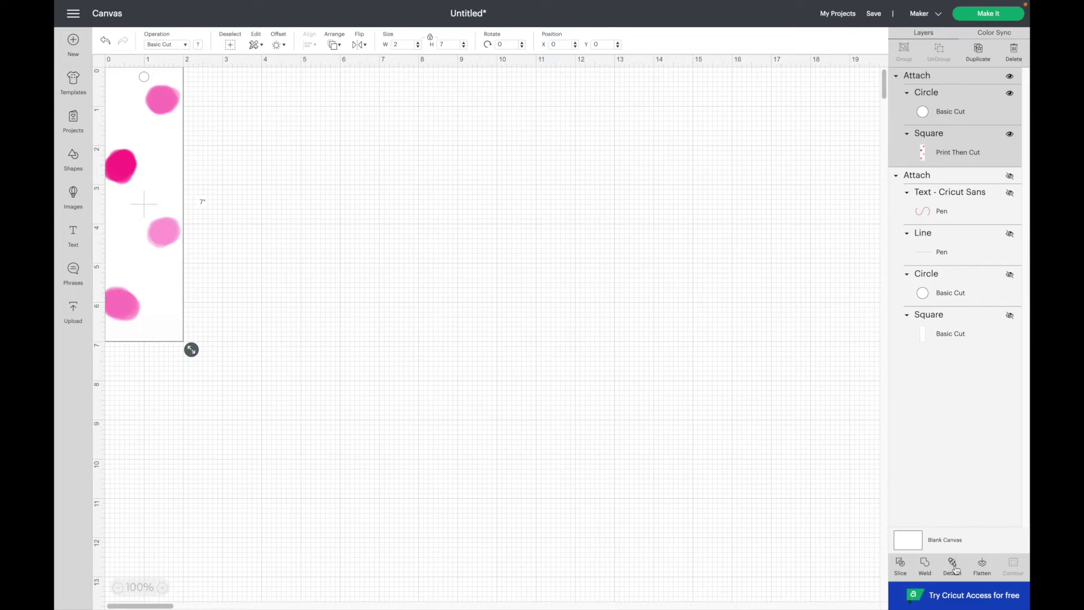
left_click(985, 423)
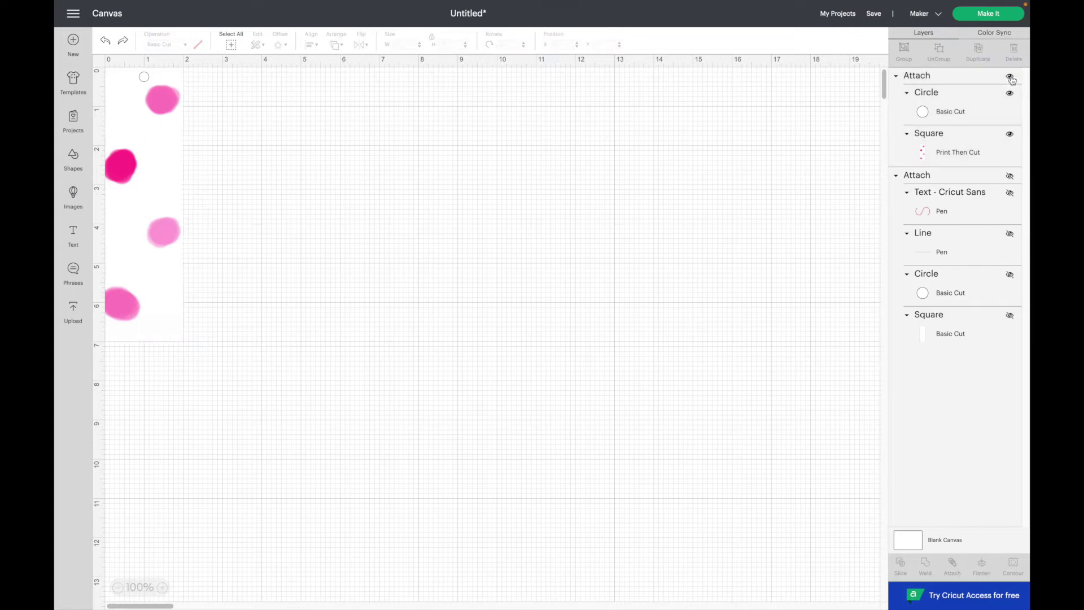
left_click(1010, 77)
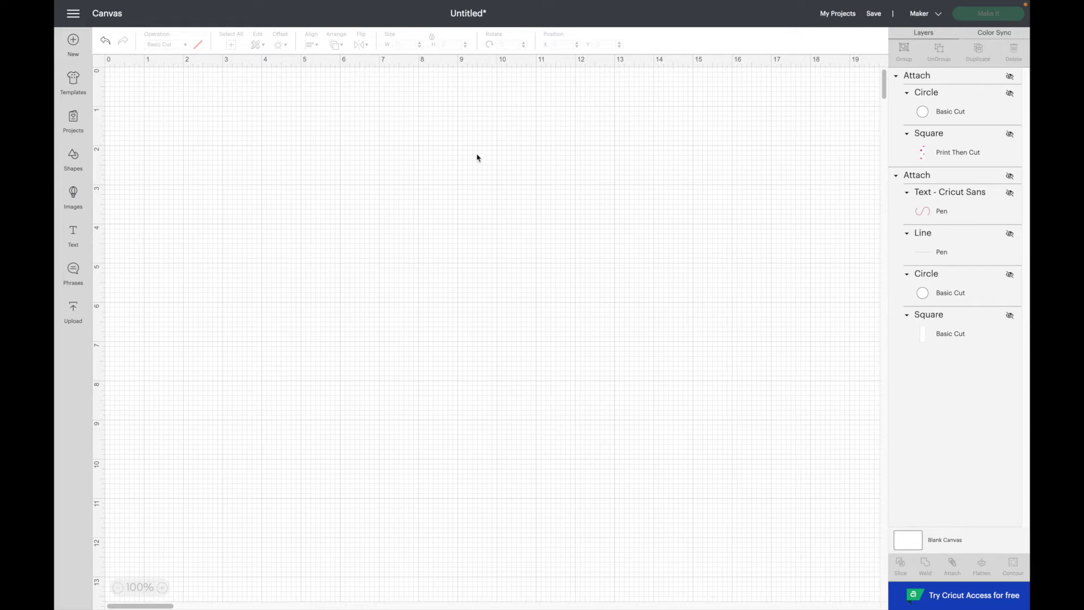
Step: Add a square shape, unlock its proportions and resize it to 2.5 in wide by 8.5 in high
left_click(79, 163)
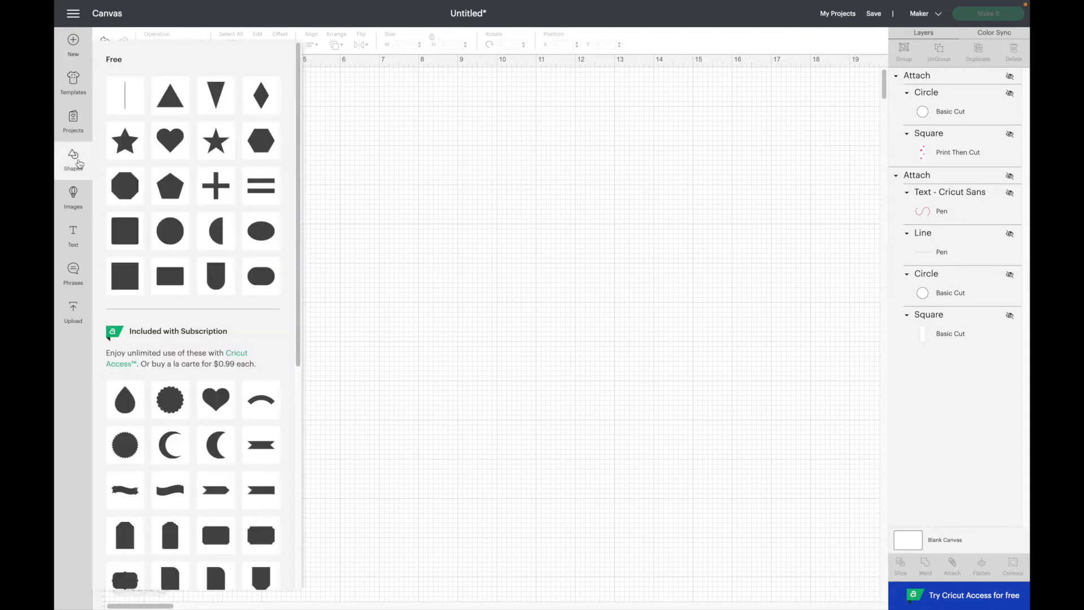
left_click(127, 273)
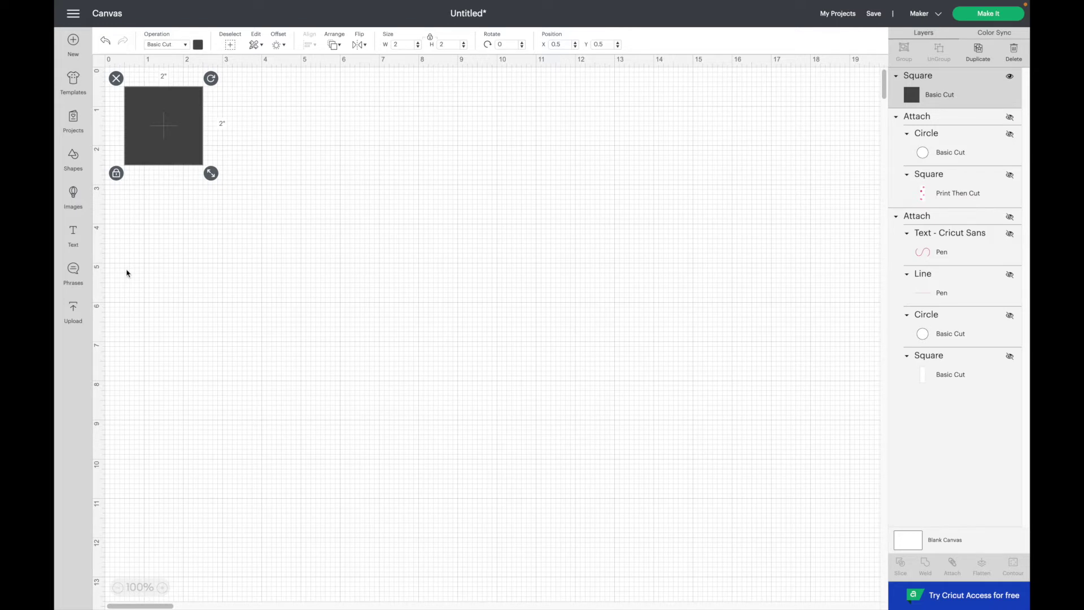
left_click(431, 39)
left_click(407, 45)
key("Tab")
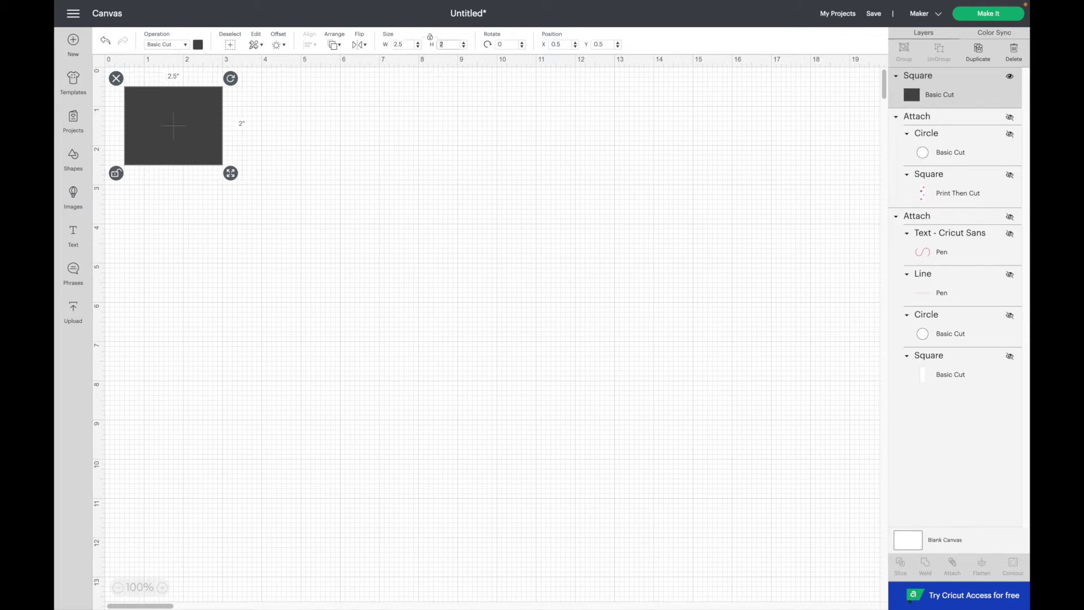
key("Return")
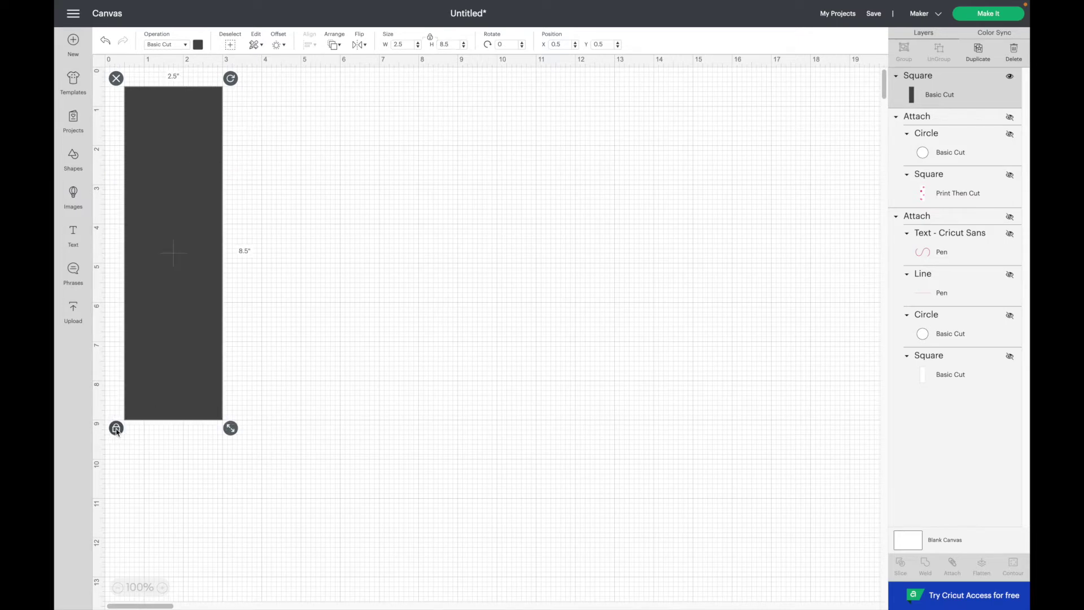
Step: Position the tall rectangle at X 0, Y 0
left_click(563, 45)
type("0")
key("Tab")
type("0")
key("Return")
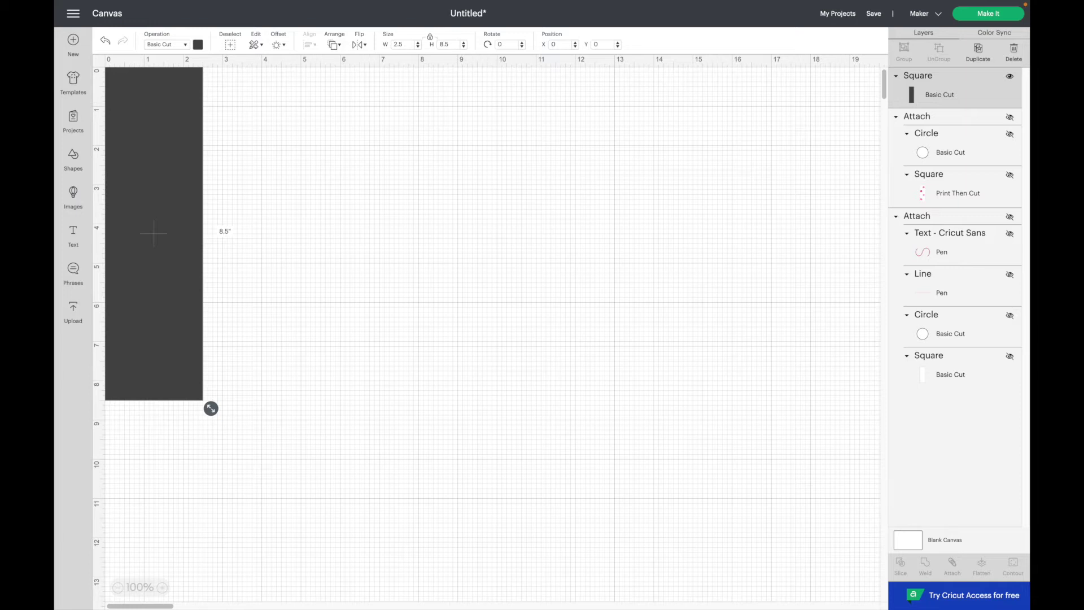
Step: Add a circle 0.25 in wide and position it at X 1.125, Y 0.25 on the rectangle
left_click(74, 160)
left_click(170, 231)
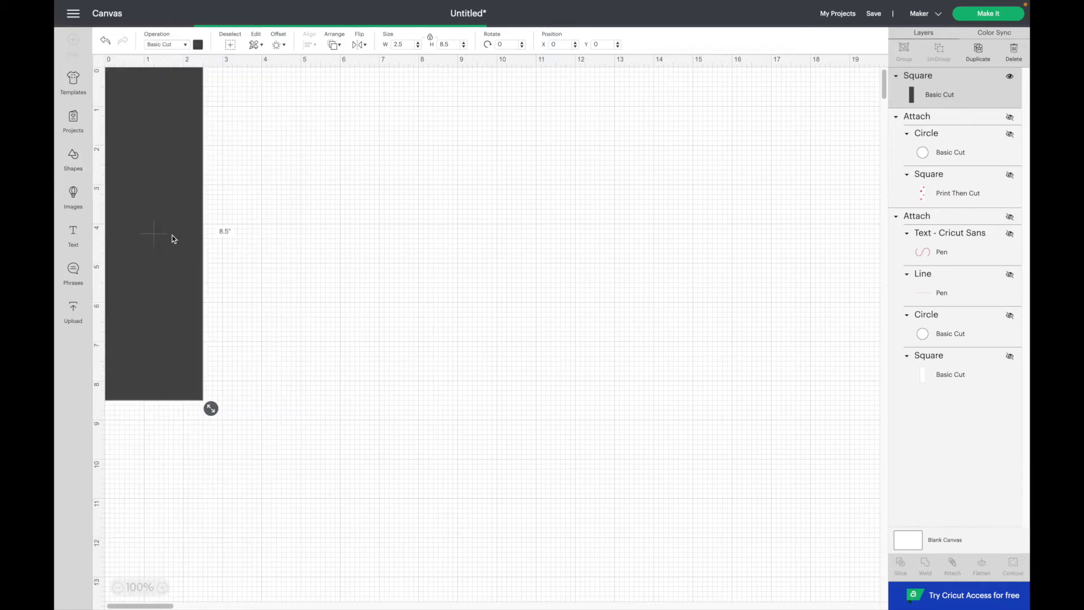
left_click(407, 46)
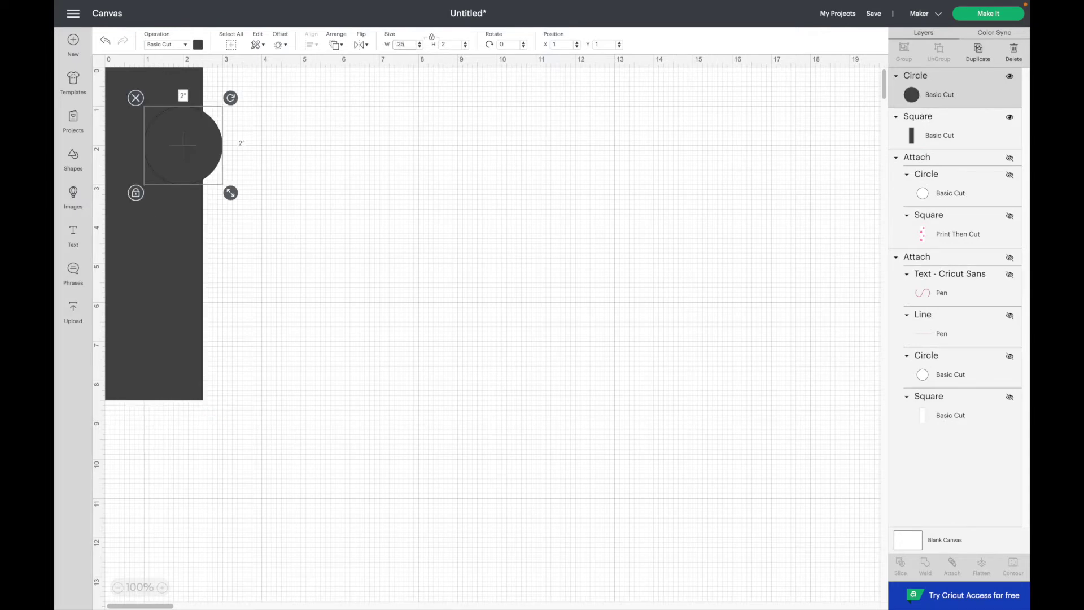
key("Return")
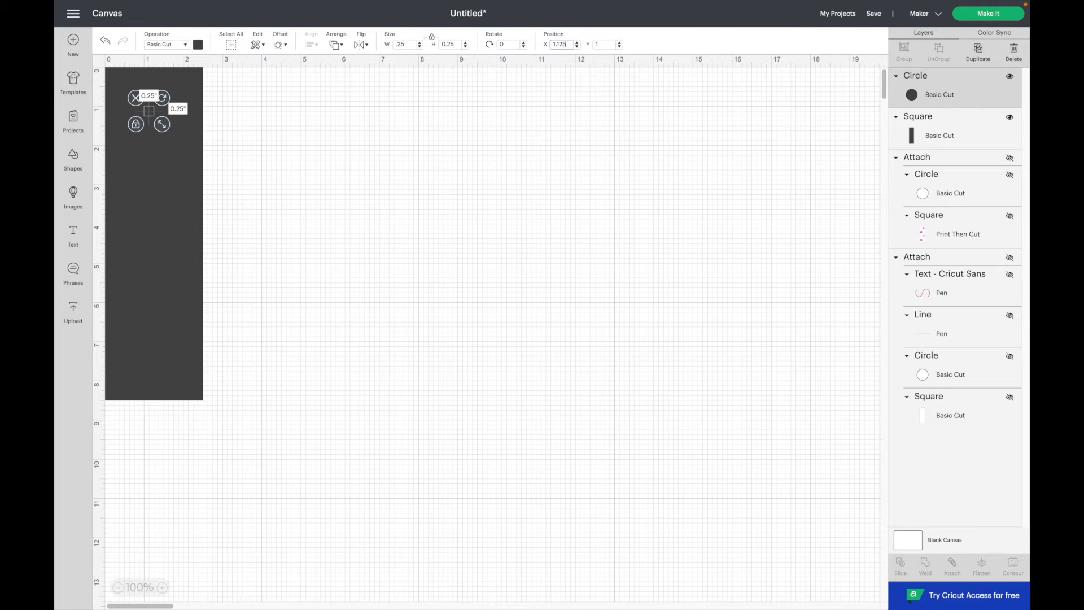
key("Tab")
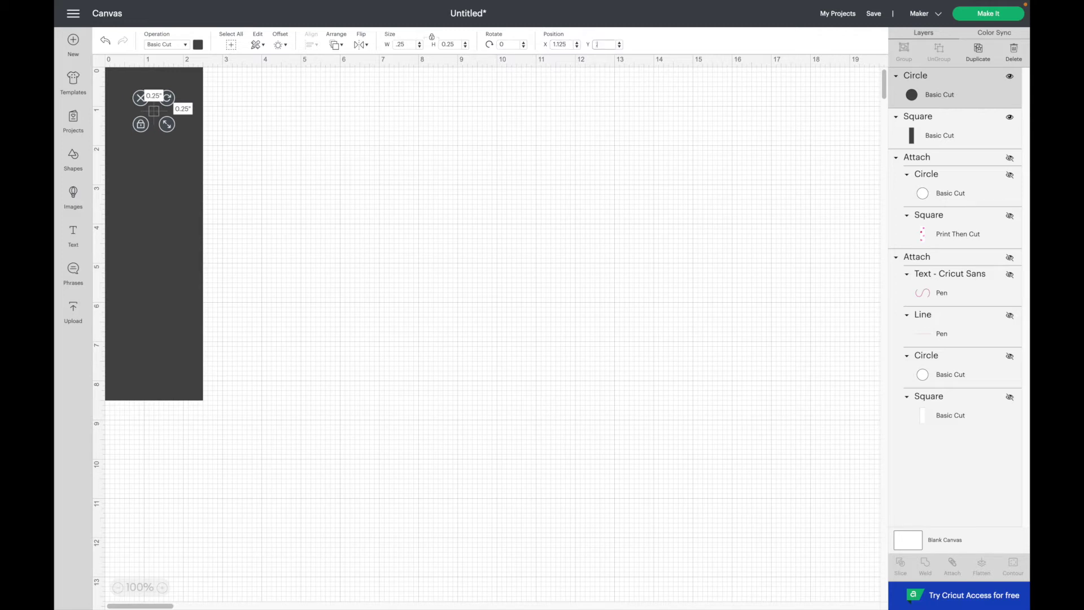
key("Return")
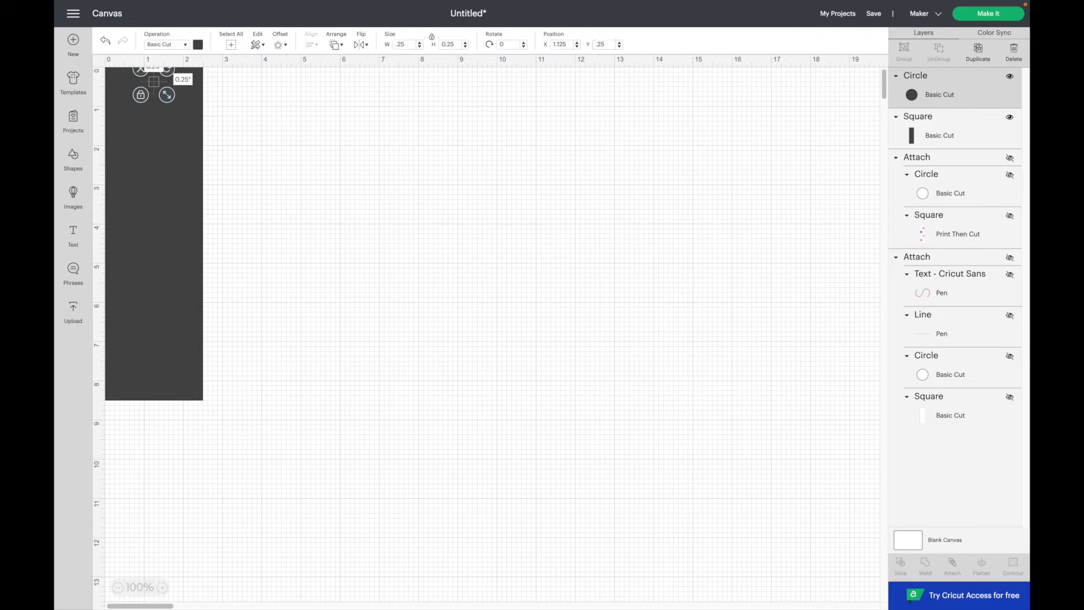
left_click(310, 161)
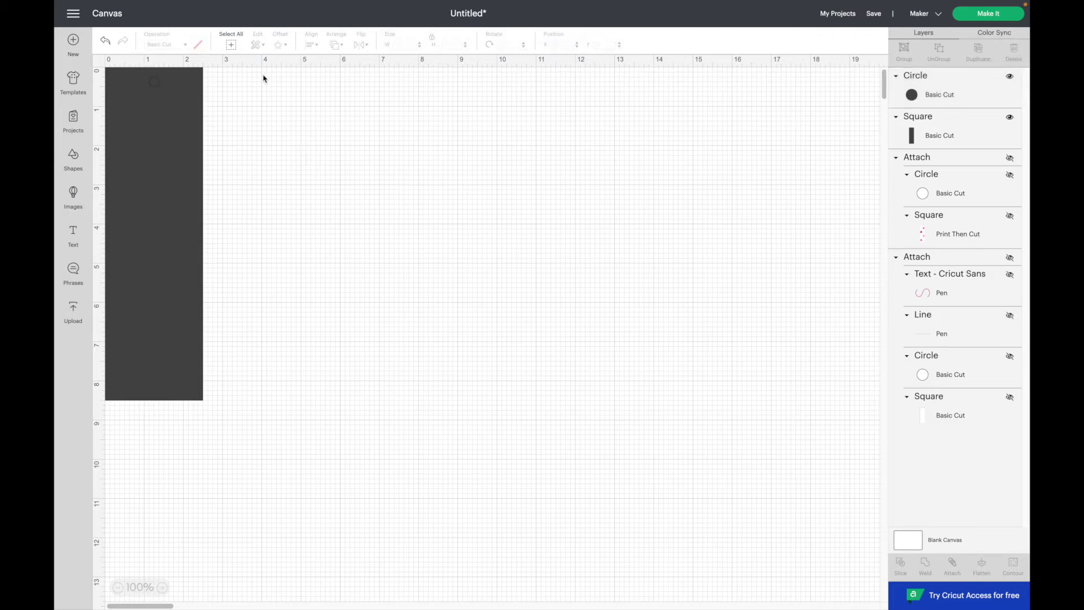
Step: Change the material color of both the circle and the rectangle to white
left_click(236, 50)
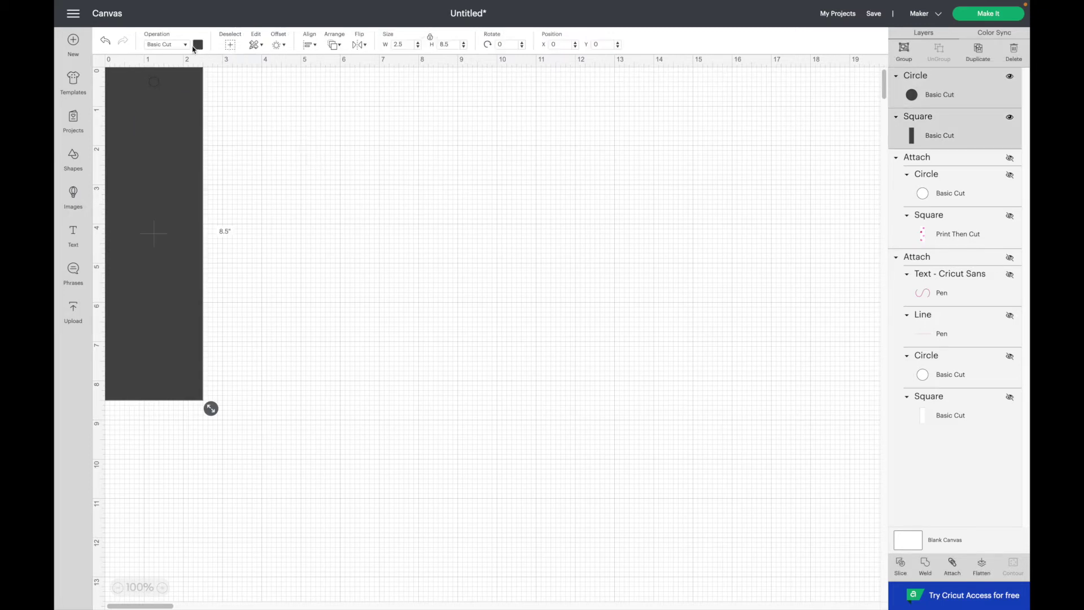
left_click(195, 46)
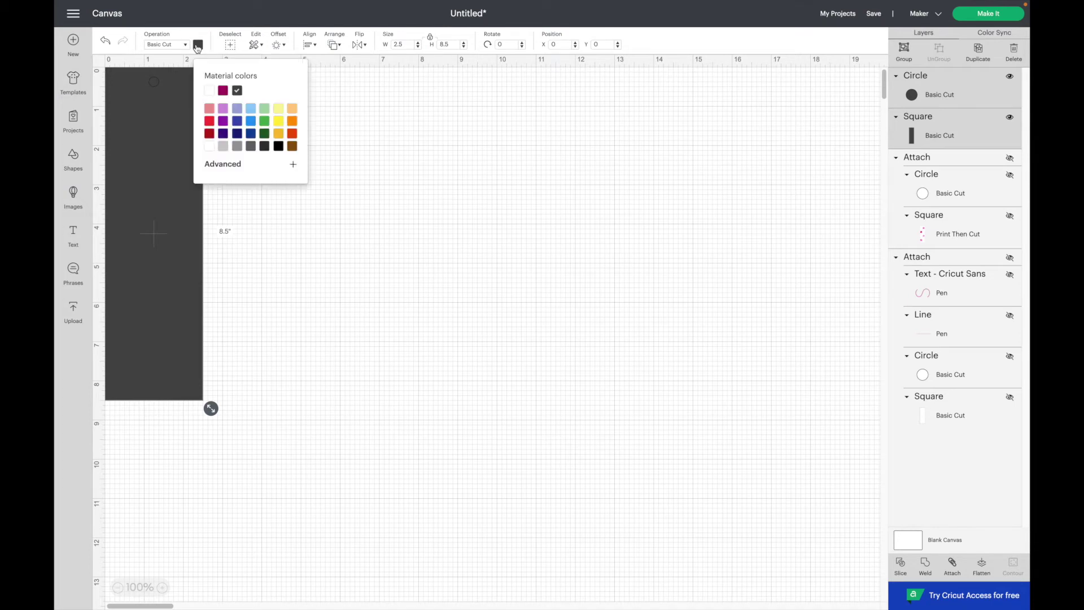
left_click(210, 147)
left_click(351, 224)
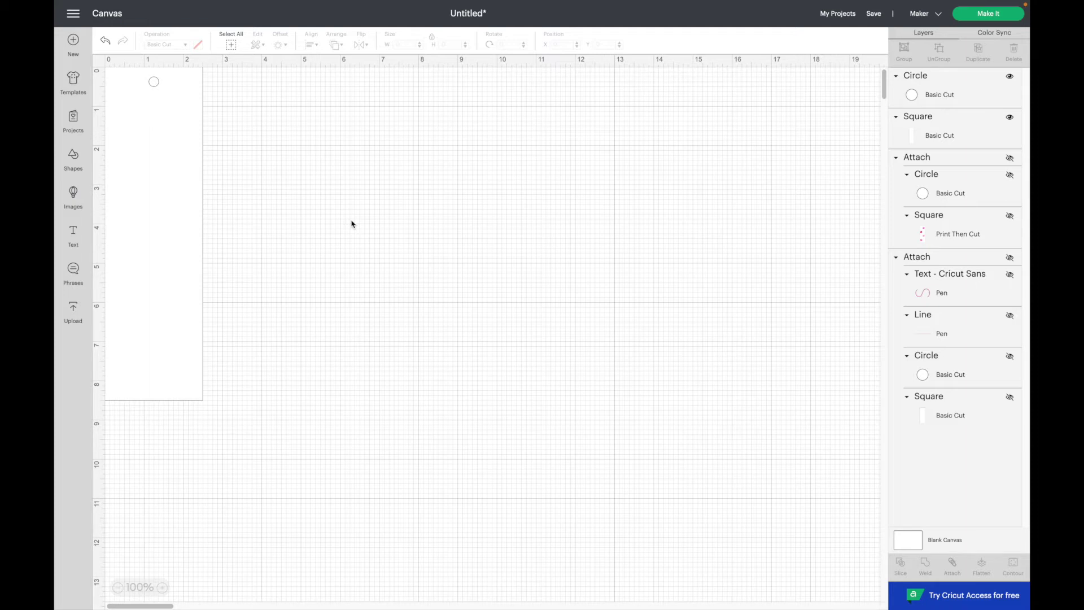
Step: Set the rectangle's operation to standard Print Then Cut and color it light yellow
left_click(973, 134)
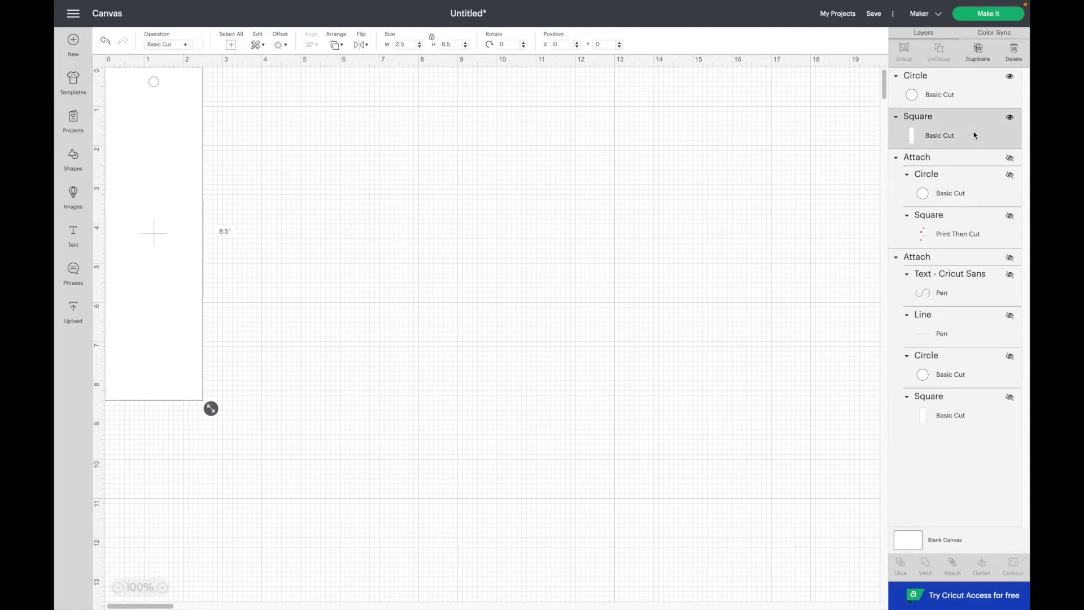
left_click(187, 45)
left_click(174, 226)
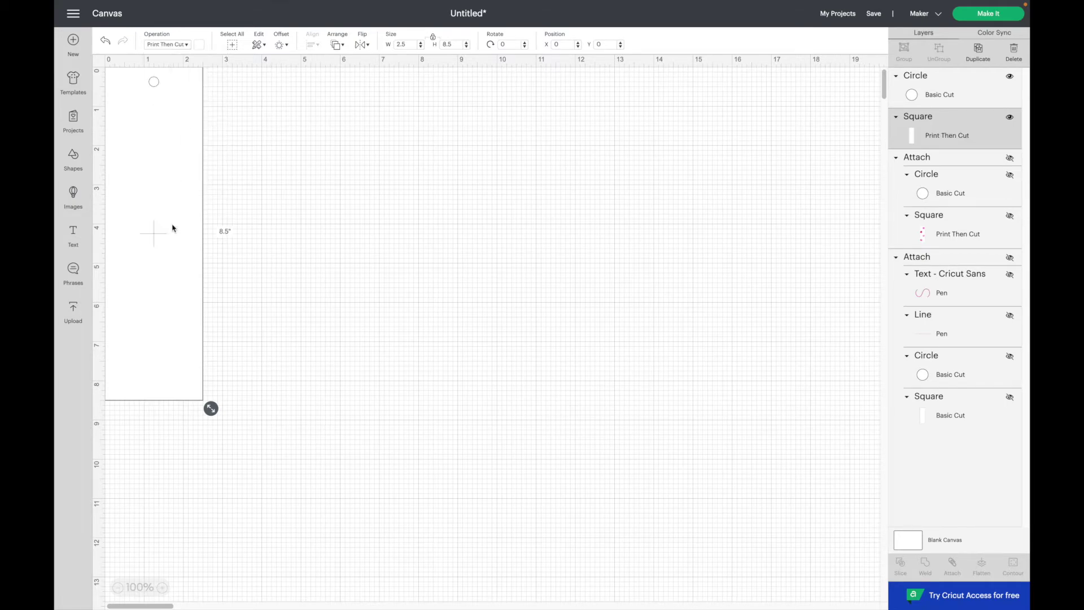
left_click(201, 45)
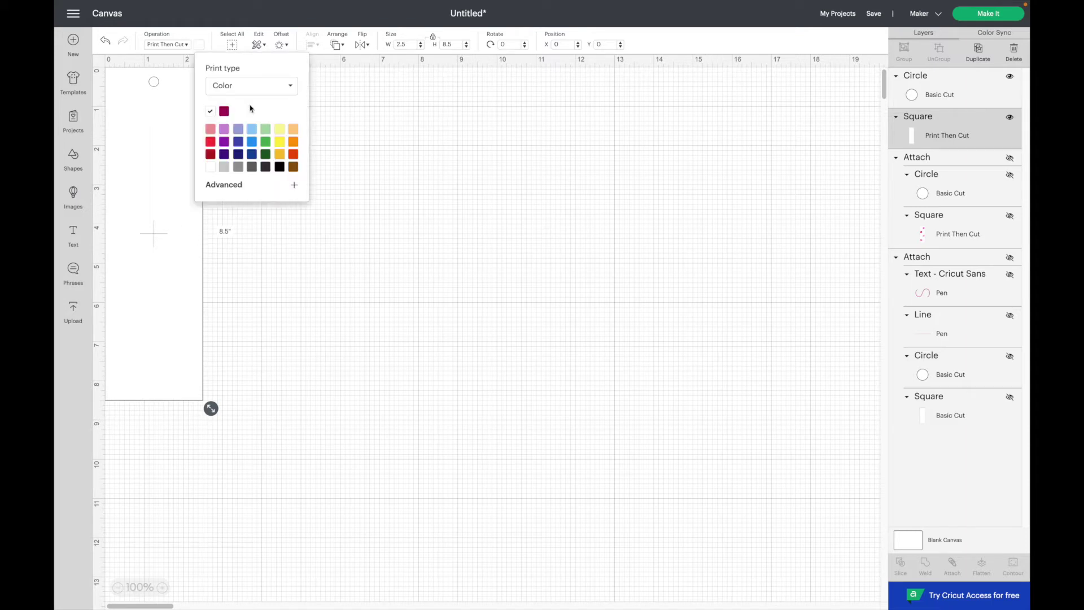
left_click(280, 129)
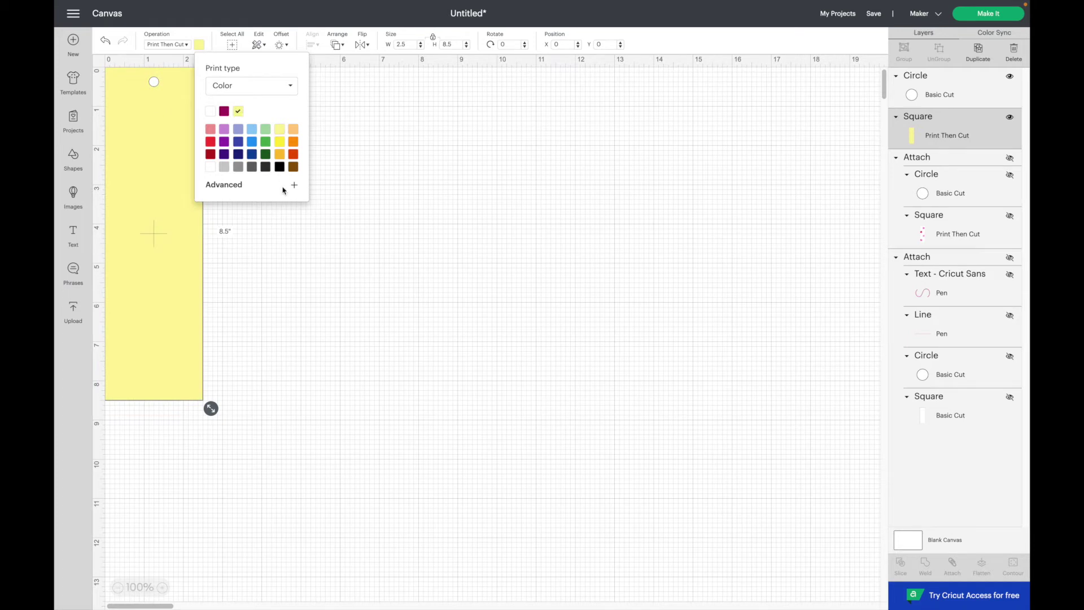
left_click(300, 238)
Step: Add a triangle shape and move it beside the yellow bookmark, to about X 3.9, Y 1.5
left_click(73, 161)
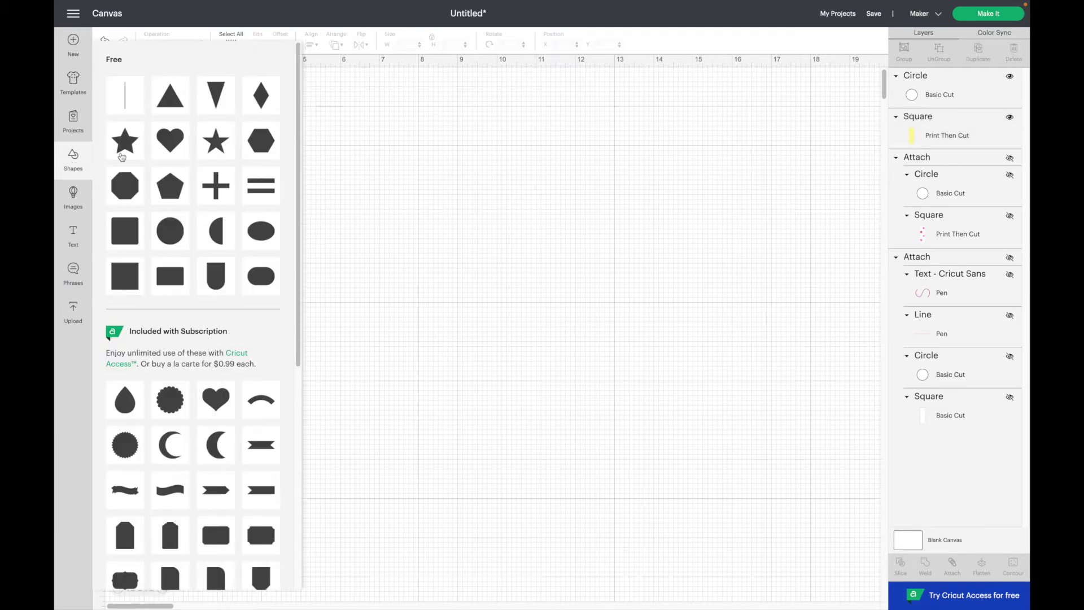
left_click(169, 93)
left_click_drag(205, 168, 302, 170)
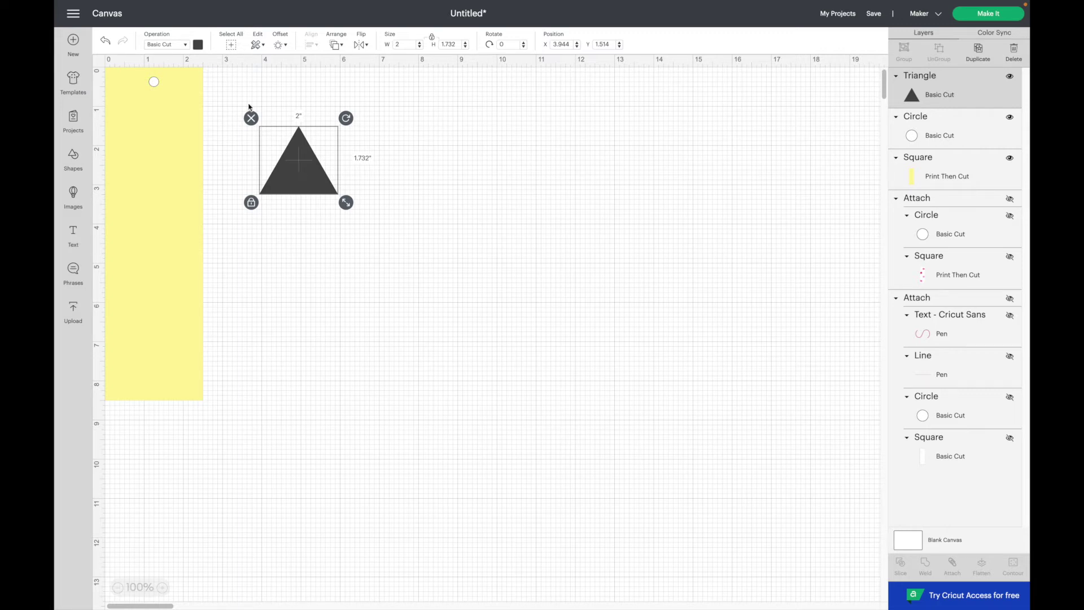
Step: Set the triangle's operation to standard Print Then Cut and its color to hex #ff724f
left_click(186, 45)
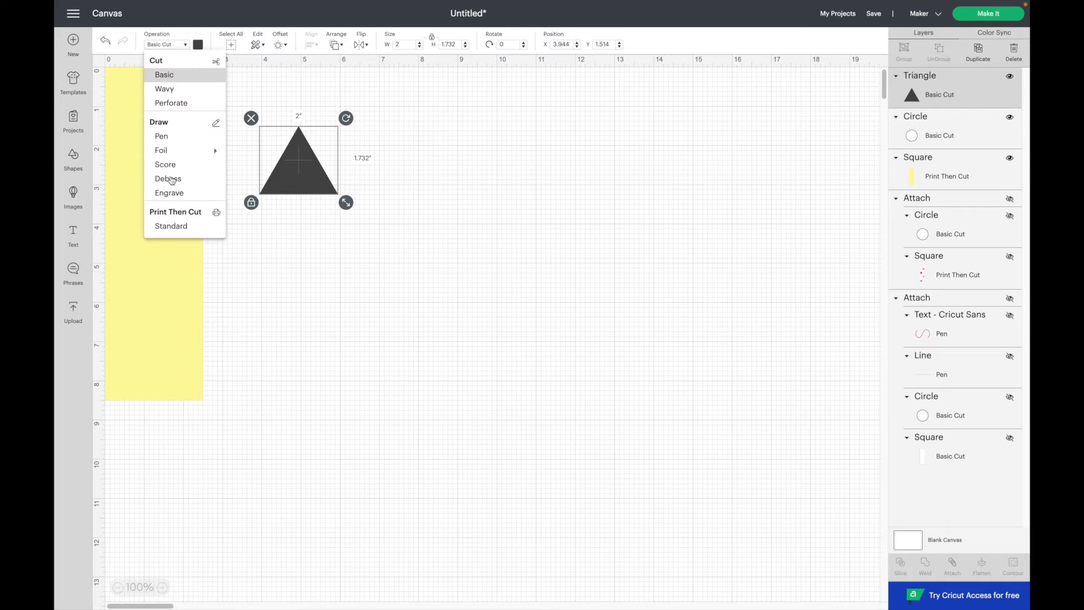
left_click(172, 228)
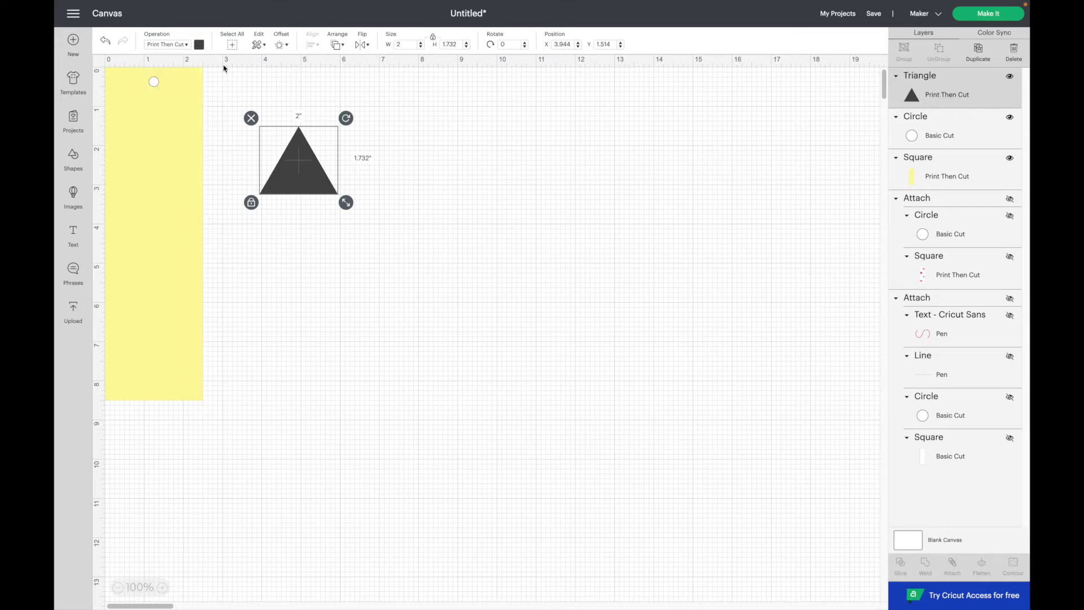
left_click(200, 46)
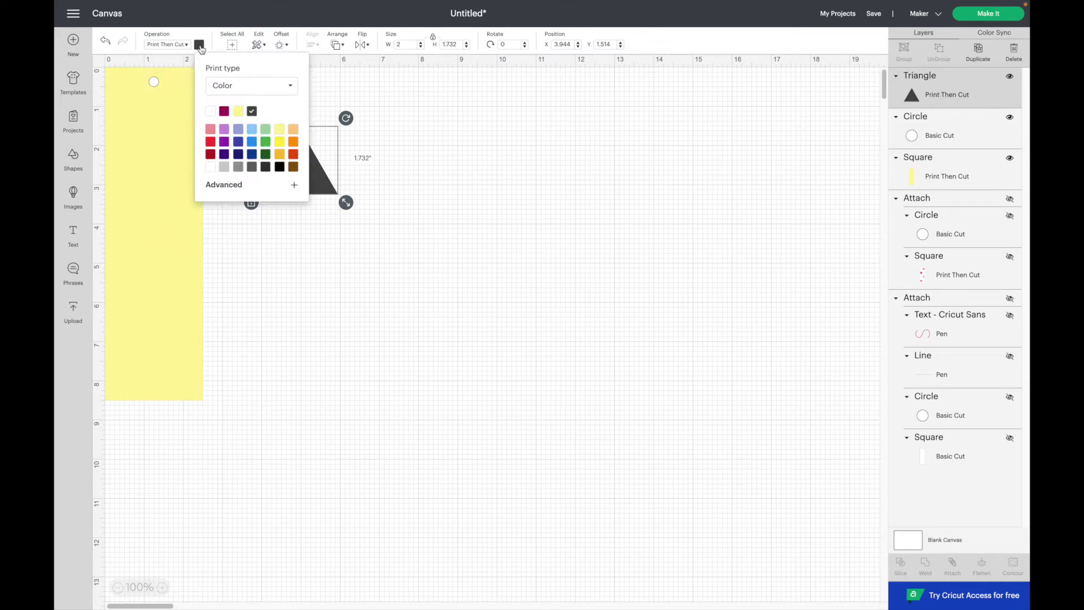
left_click(294, 186)
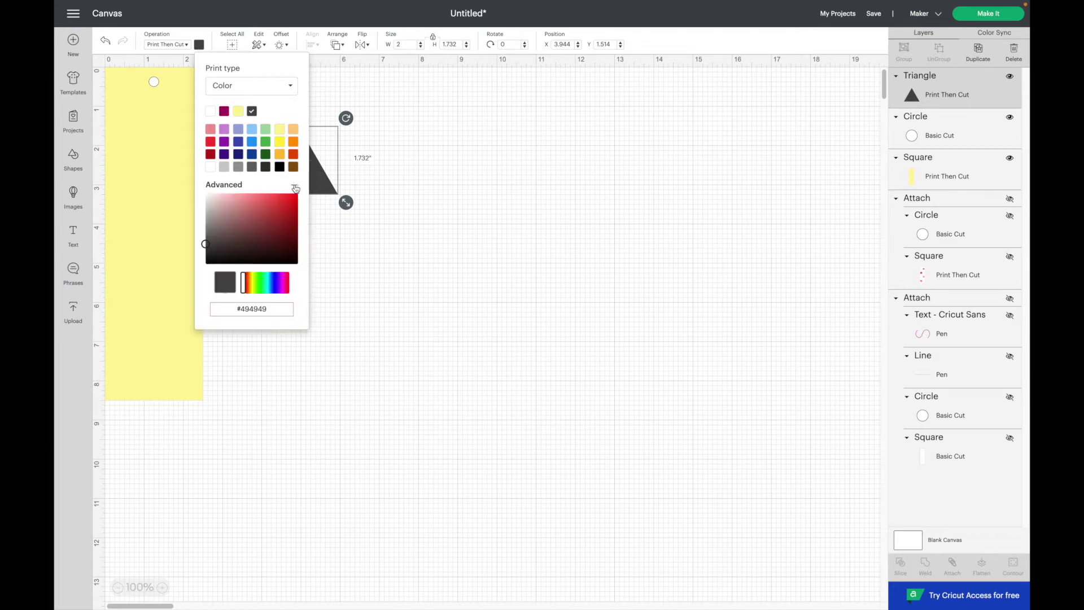
left_click(272, 306)
key("BackSpace")
key("BackSpace")
key("BackSpace")
key("BackSpace")
key("BackSpace")
key("BackSpace")
type("ff724f")
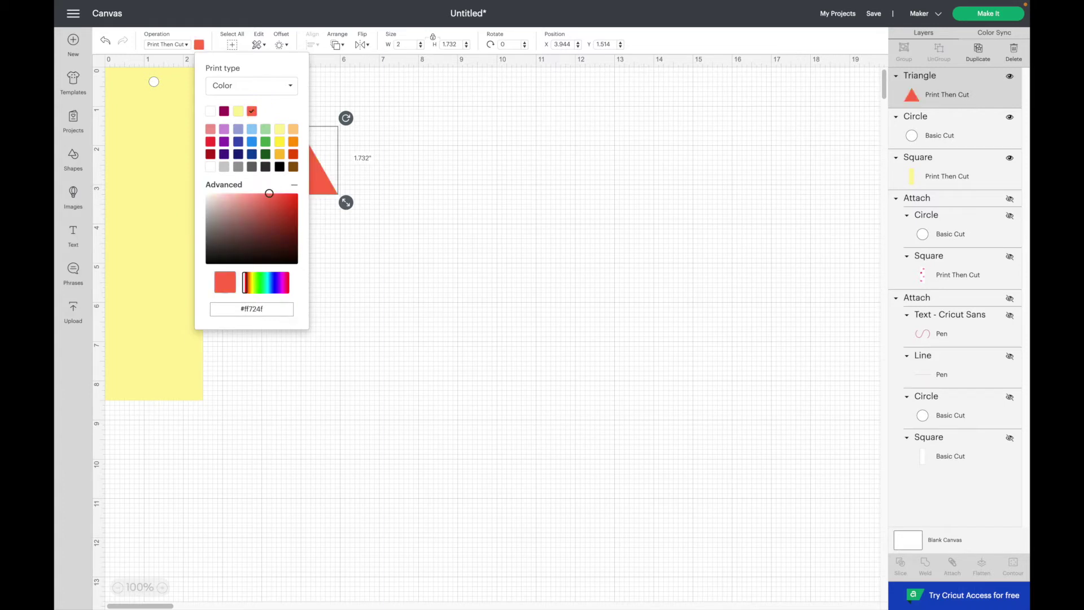
left_click(416, 281)
Step: Duplicate the orange-red triangle
left_click(300, 189)
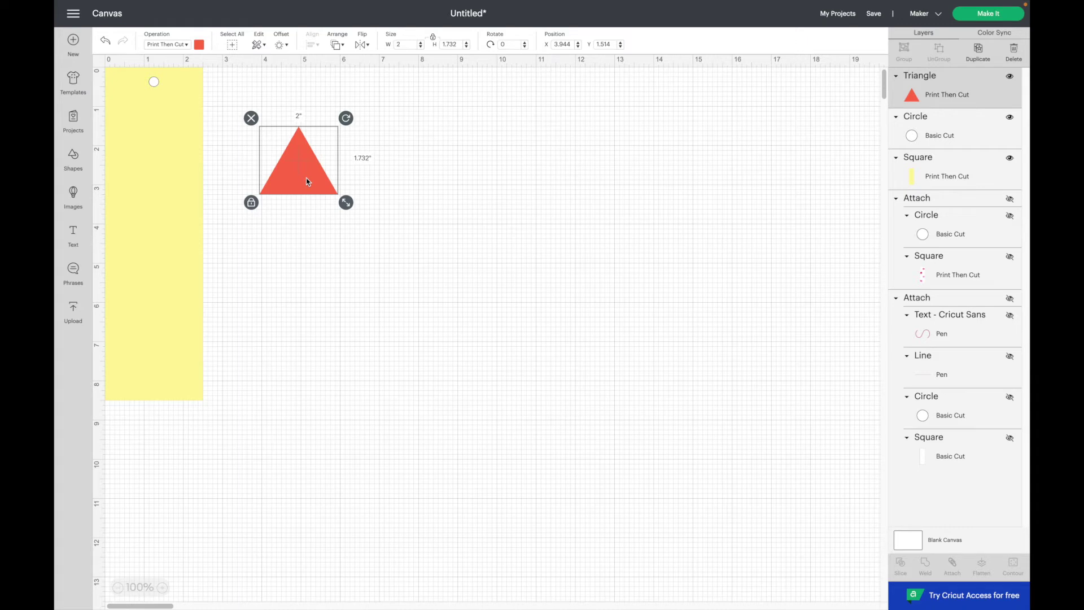
left_click(978, 50)
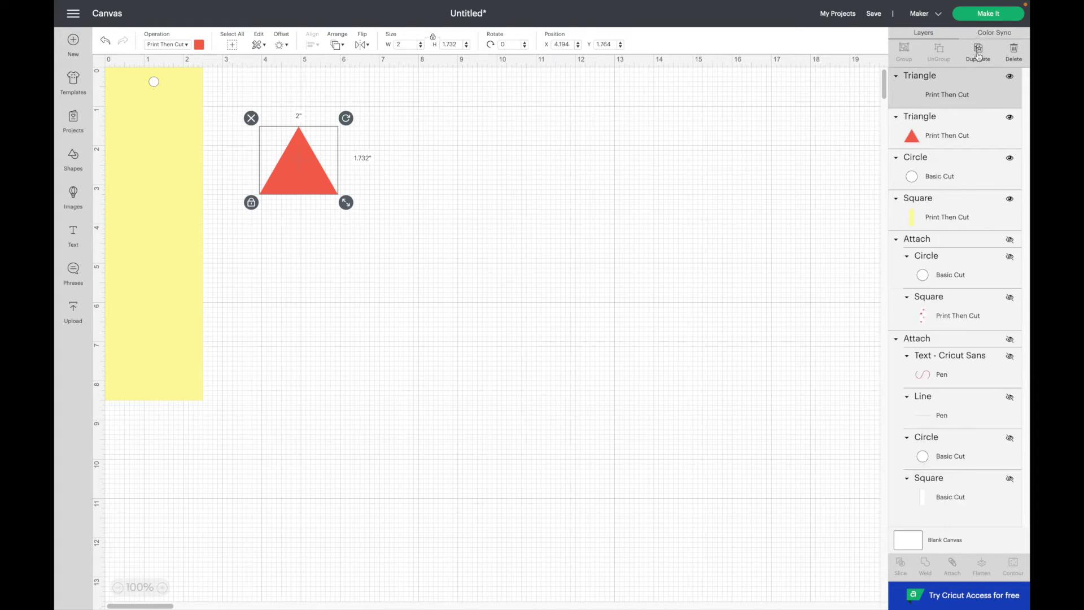
Step: Duplicate the orange-red triangle once more and space the three triangles down the length of the yellow bookmark
left_click(978, 52)
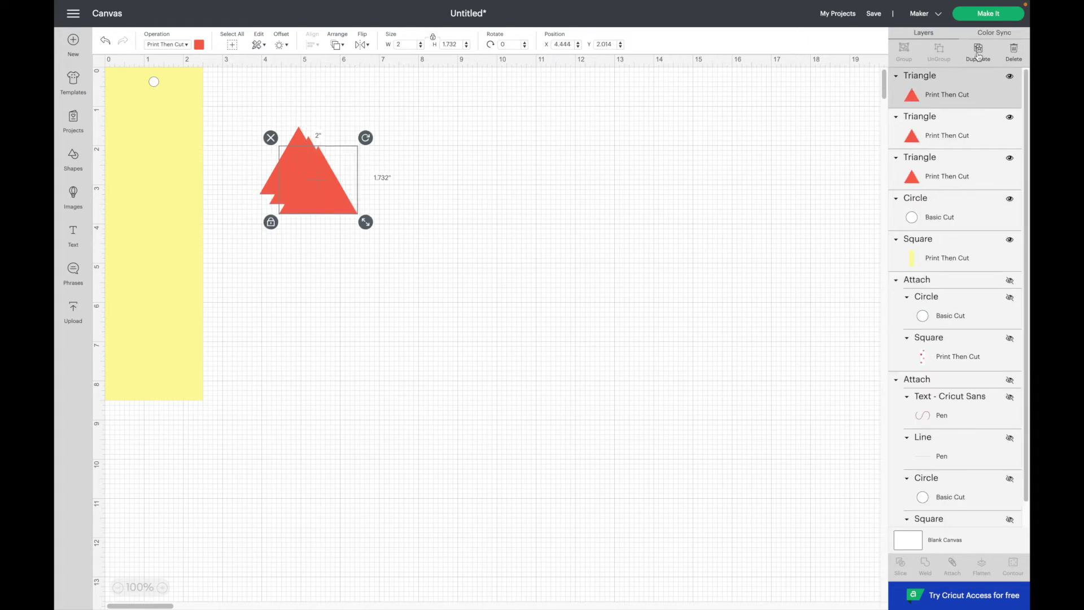
left_click_drag(325, 190, 156, 133)
left_click_drag(313, 181, 149, 211)
left_click_drag(156, 138, 159, 136)
left_click_drag(150, 213, 164, 247)
left_click_drag(297, 174, 153, 354)
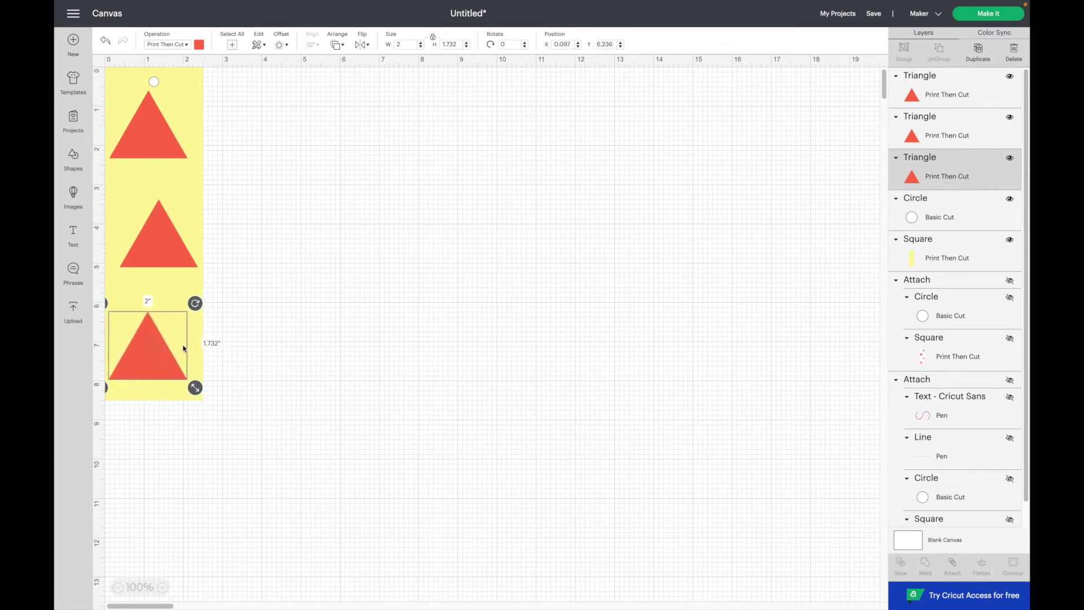
left_click(295, 320)
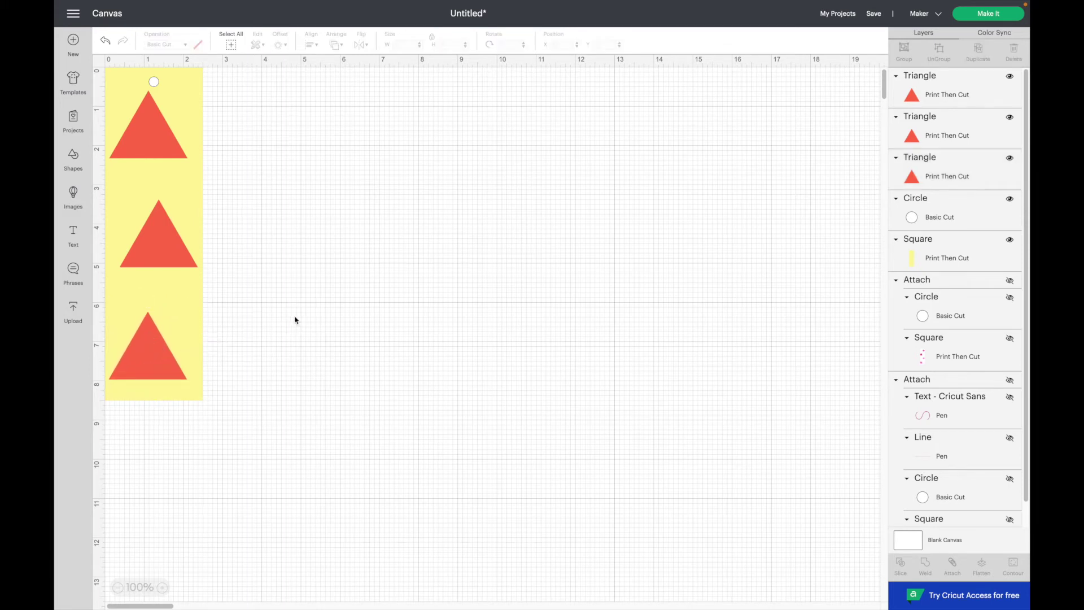
Step: Add a circle shape and set its operation to standard Print Then Cut
left_click(72, 158)
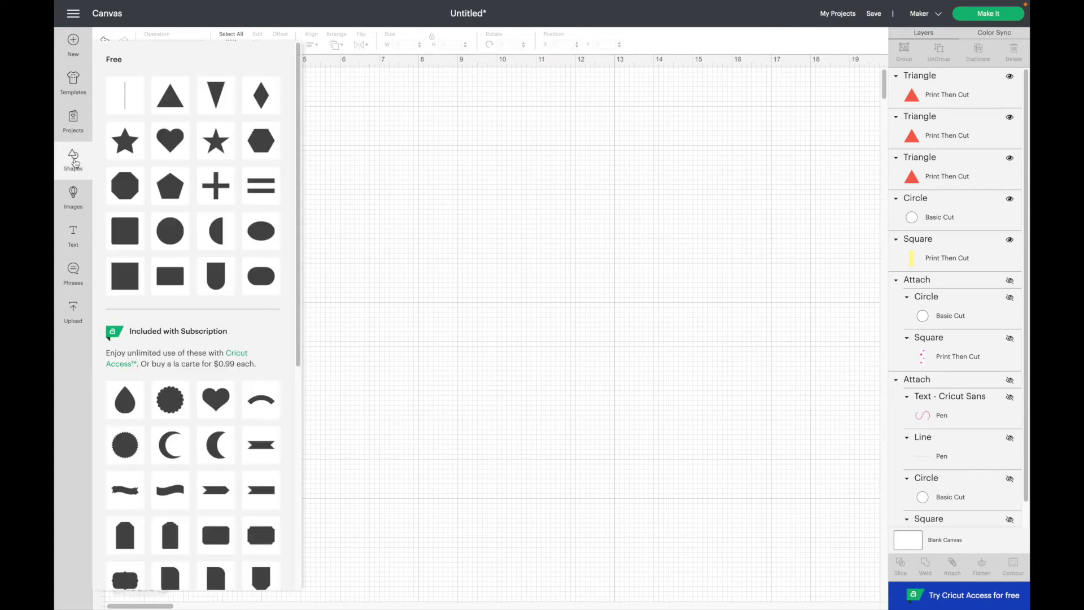
left_click(175, 233)
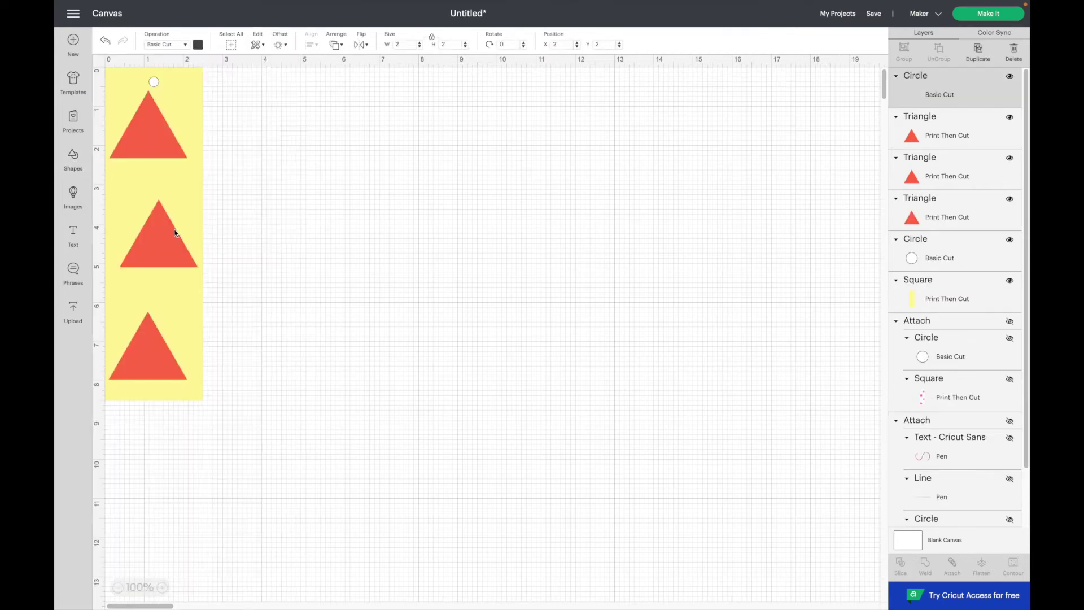
left_click(361, 225)
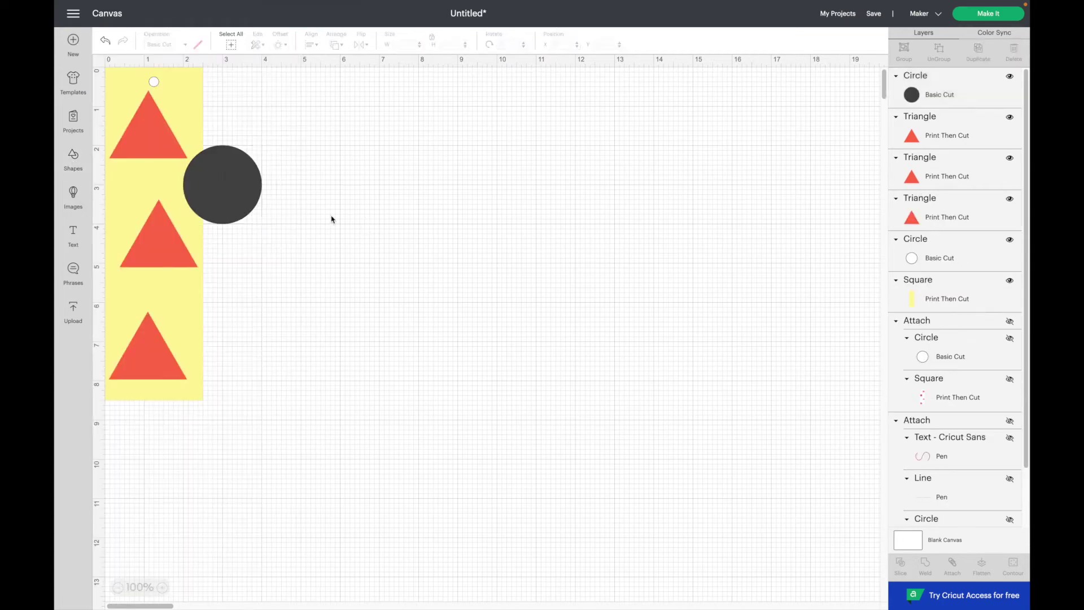
left_click(228, 187)
left_click(184, 45)
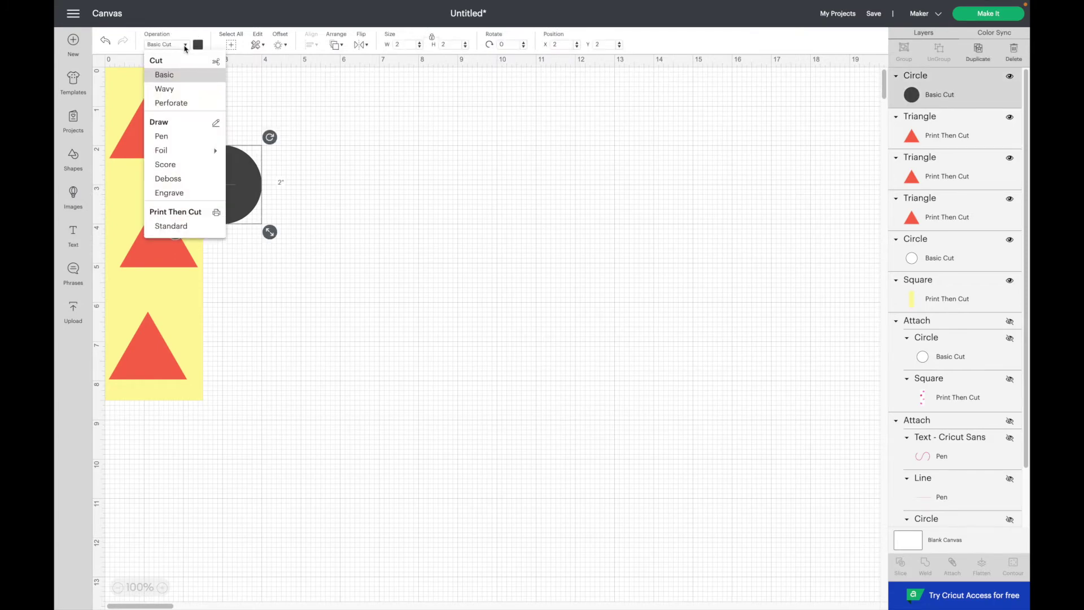
left_click(179, 226)
left_click(310, 232)
left_click(246, 198)
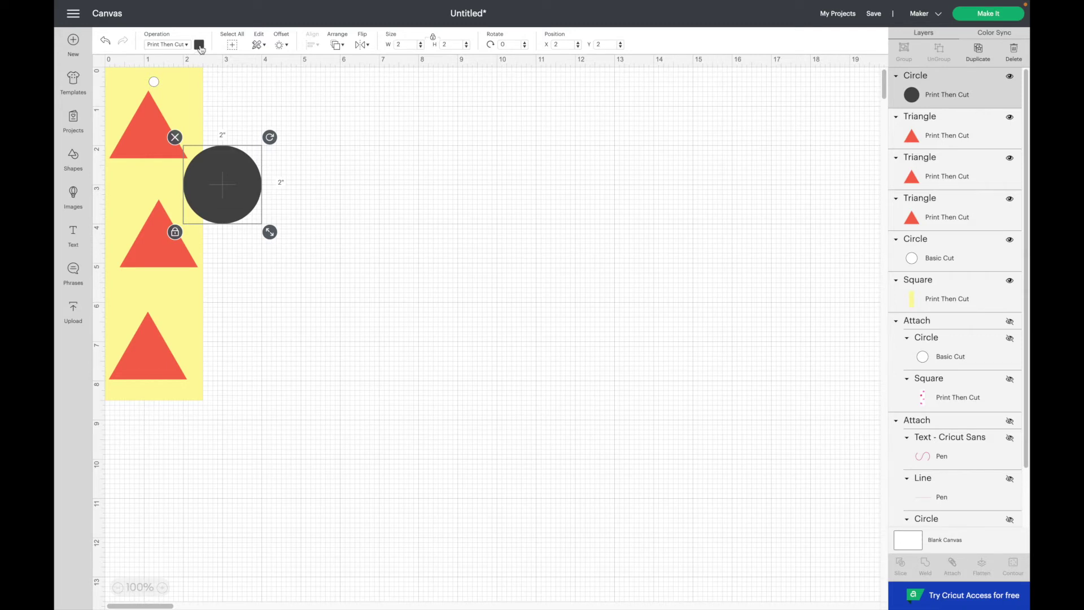
Step: Set the new circle's color to hex #c94268
left_click(200, 45)
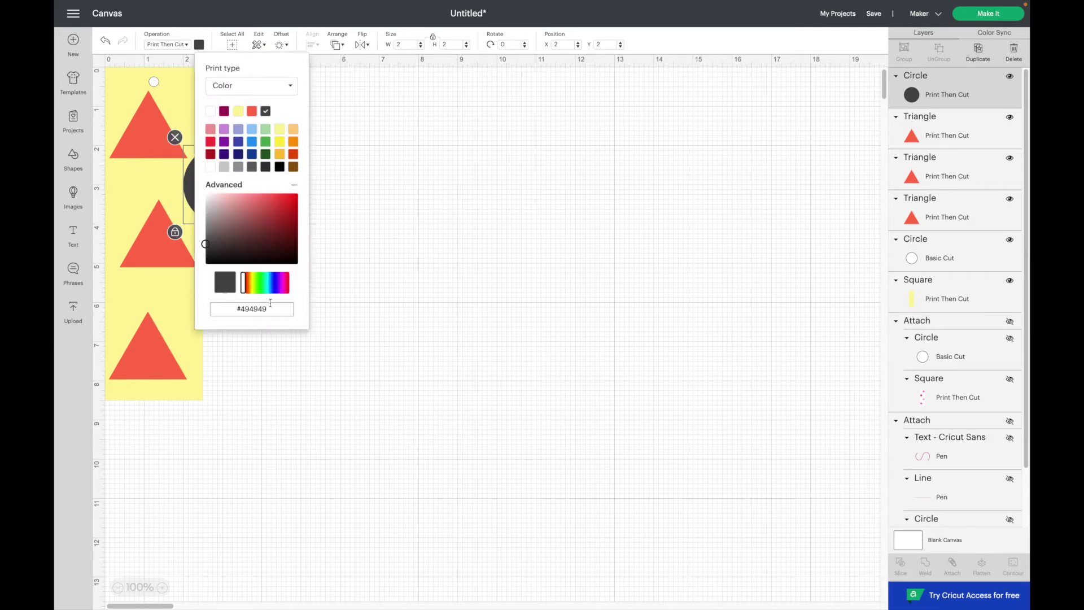
key("Right")
key("BackSpace")
key("BackSpace")
key("BackSpace")
key("BackSpace")
key("BackSpace")
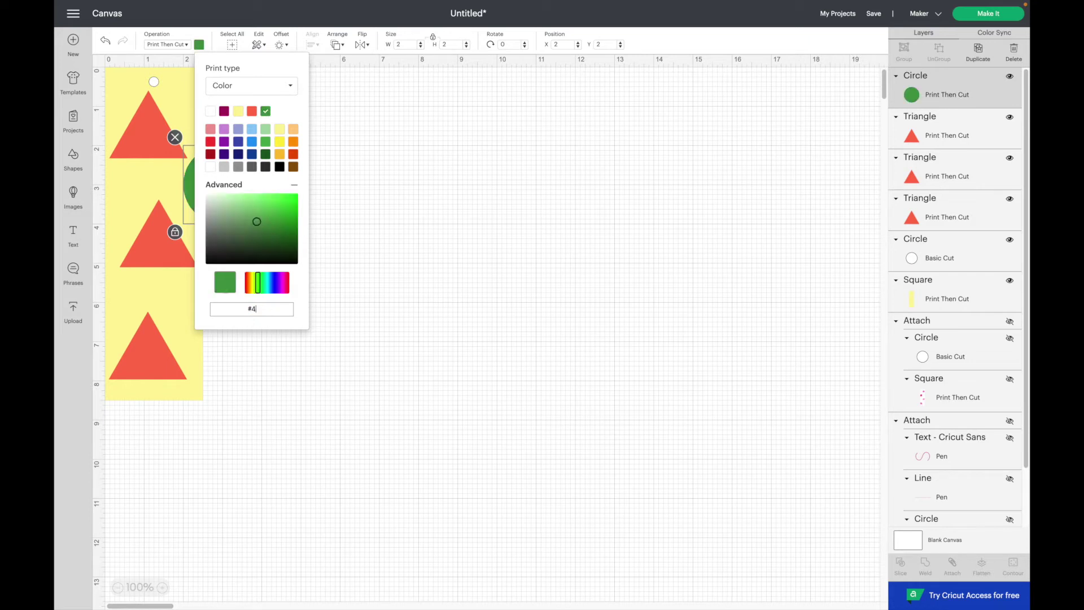
type("c94268")
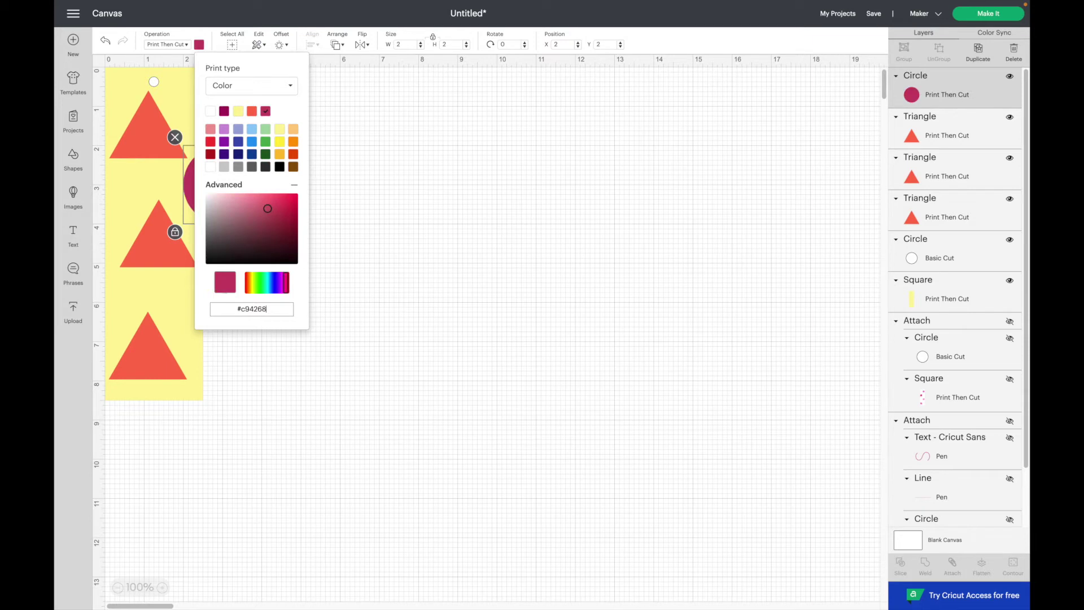
left_click(365, 341)
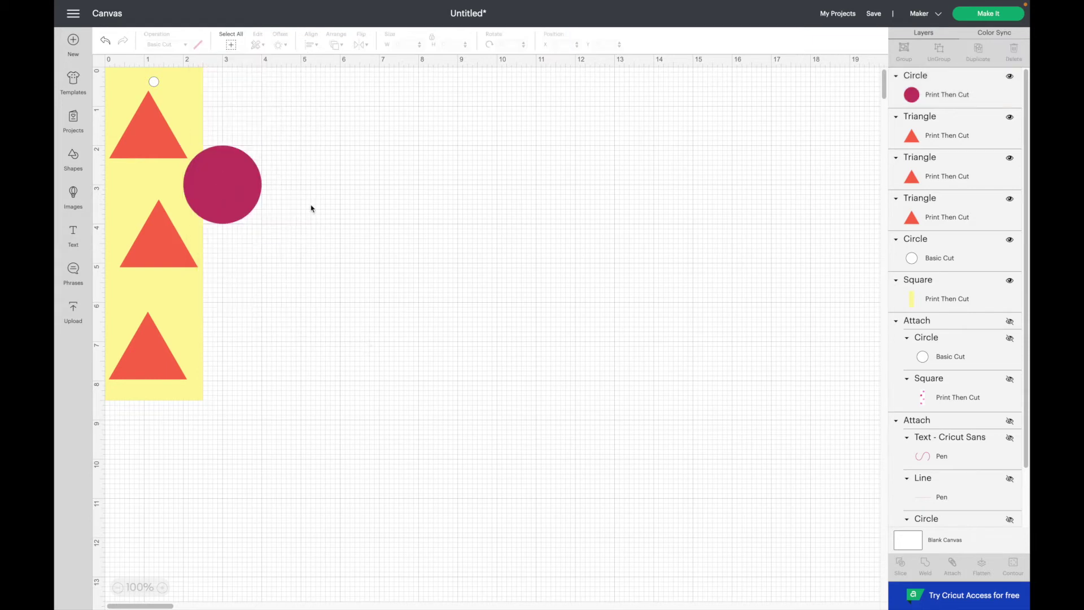
Step: Shrink the magenta circle to about 1.5 inches and place it overlapping the bookmark's lowest triangle
left_click(248, 190)
left_click_drag(248, 191, 322, 325)
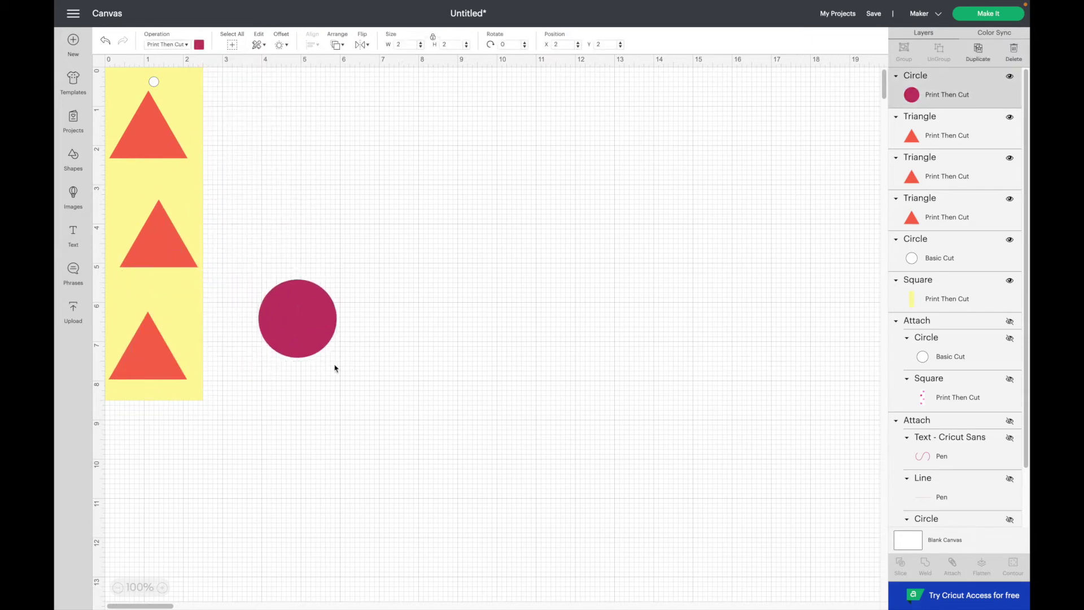
left_click_drag(345, 368, 327, 347)
left_click_drag(290, 311, 175, 341)
left_click(286, 331)
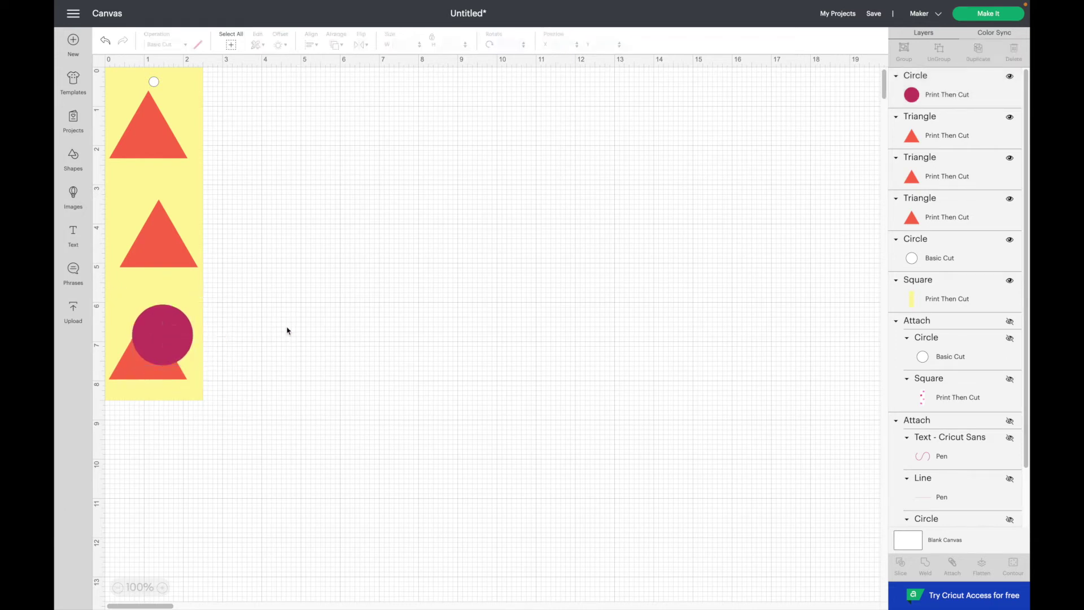
Step: Add a half circle shape and move it beside the bookmark, to about X 4.5, Y 2.2
left_click(73, 158)
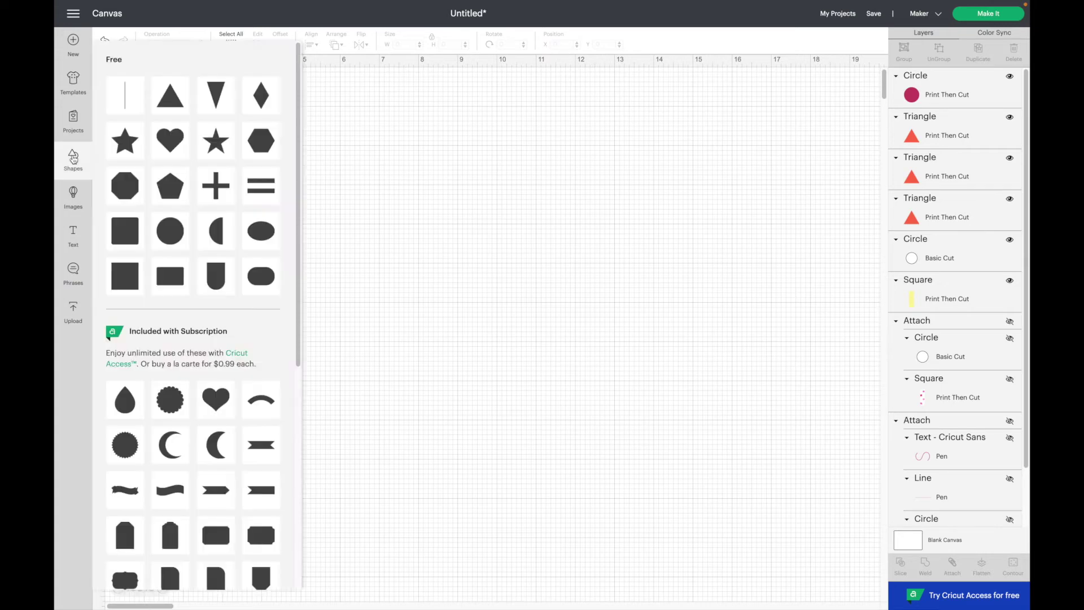
left_click(215, 230)
left_click_drag(214, 233, 305, 216)
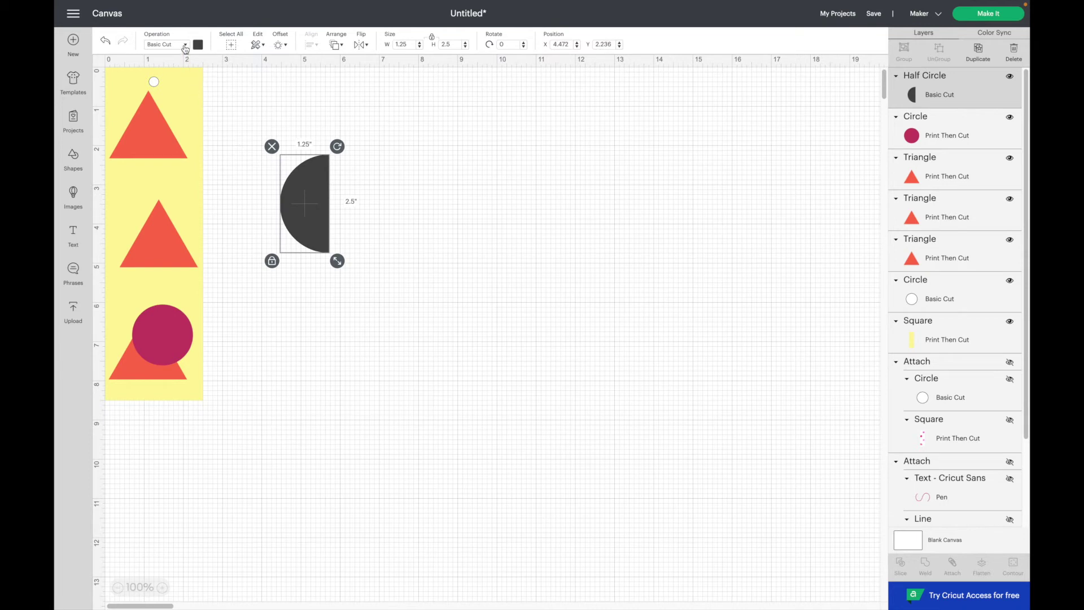
Step: Set the half circle's operation to standard Print Then Cut and give it the same magenta as the circle
left_click(185, 49)
left_click(183, 227)
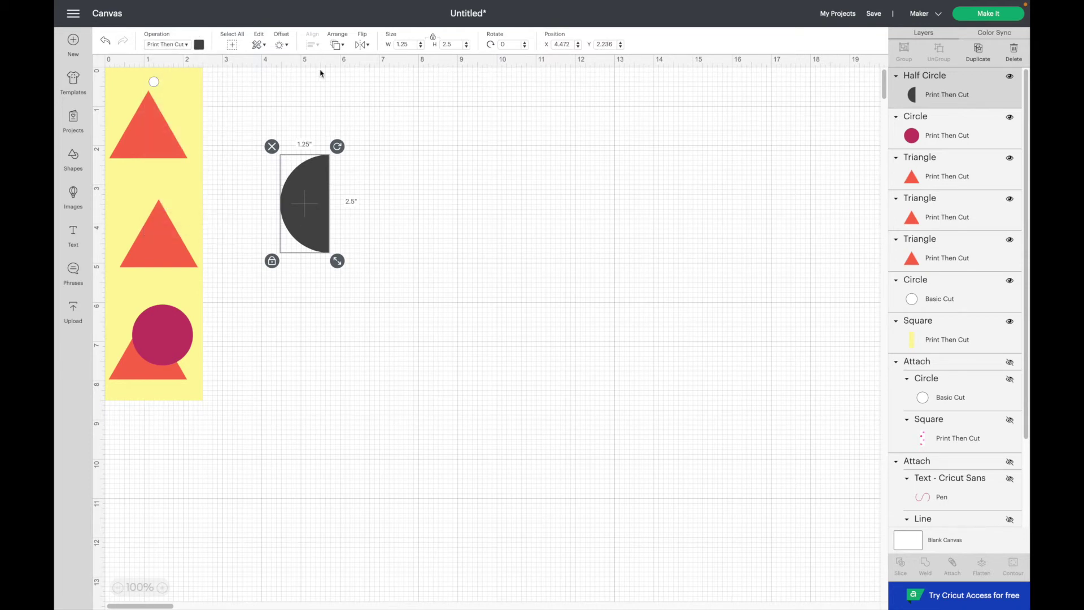
left_click(198, 44)
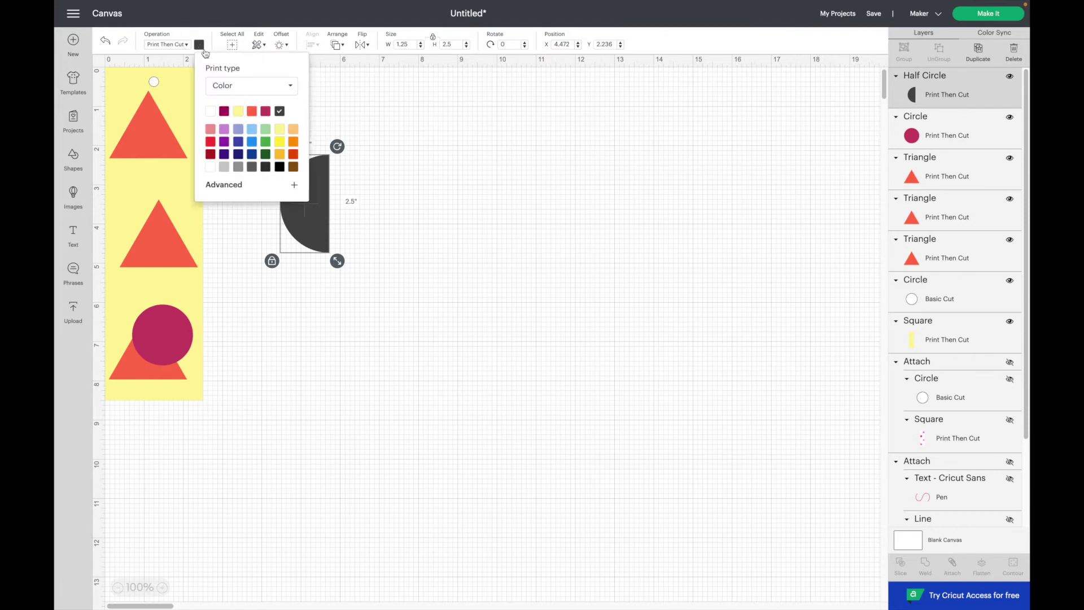
left_click(265, 111)
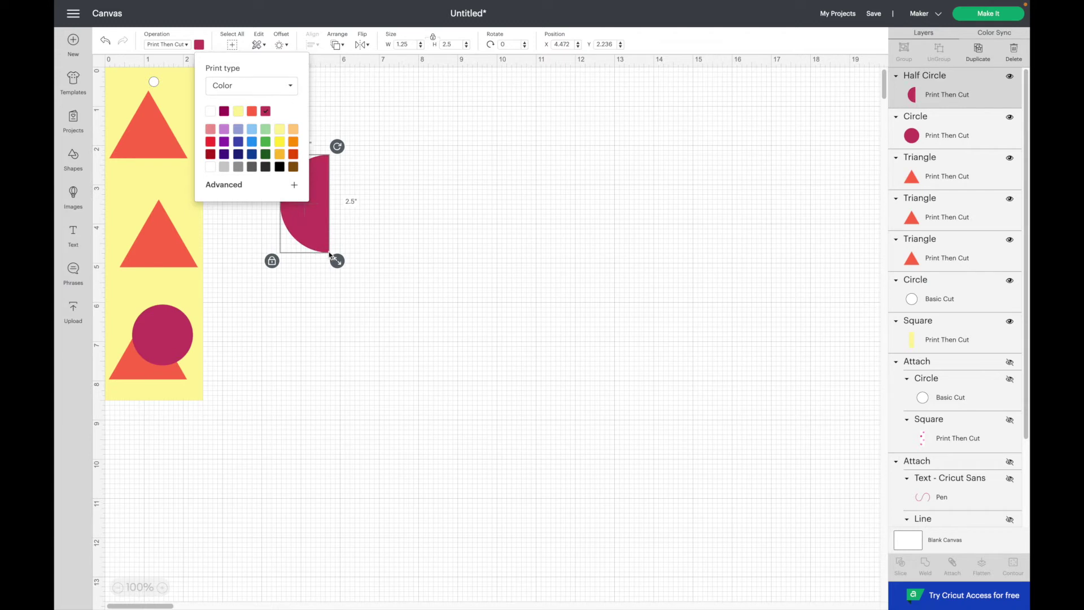
Step: Duplicate the magenta half circle beside the original and flip the original horizontally
left_click(977, 52)
left_click_drag(324, 218, 416, 234)
left_click(310, 206)
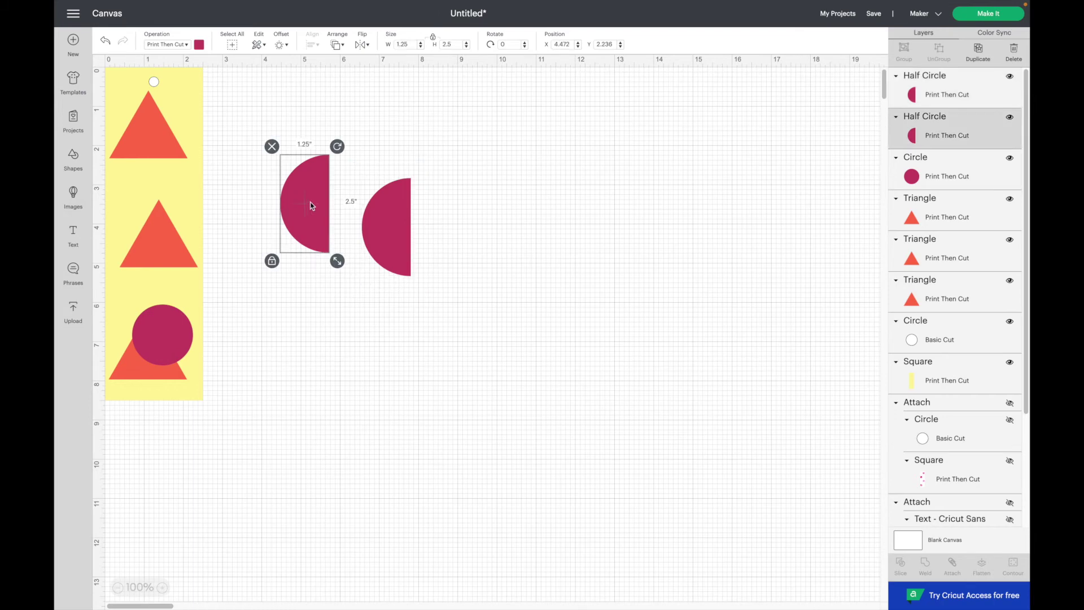
left_click(363, 45)
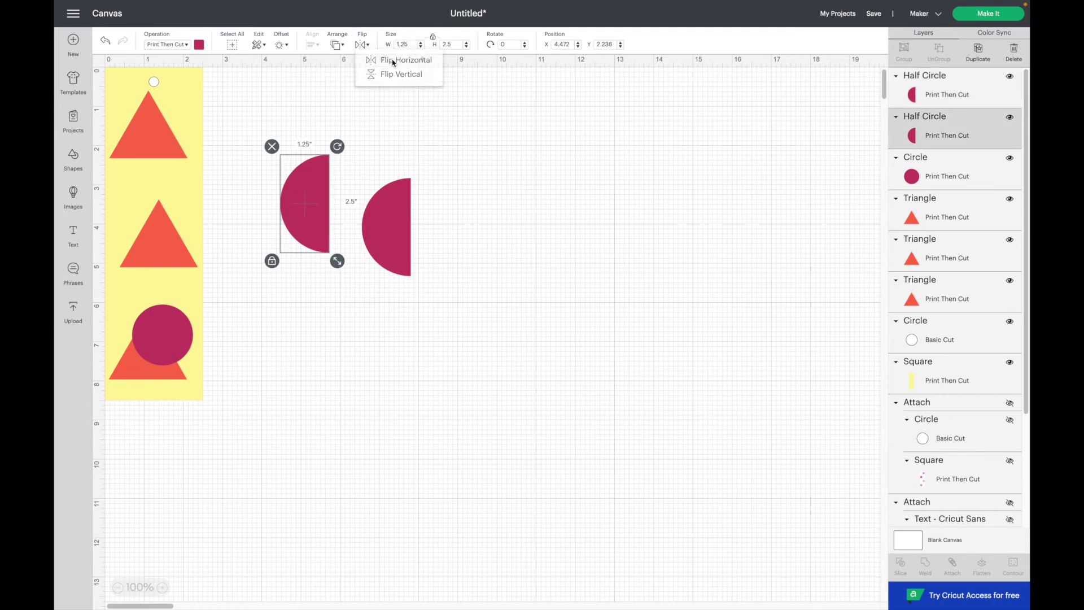
left_click(394, 63)
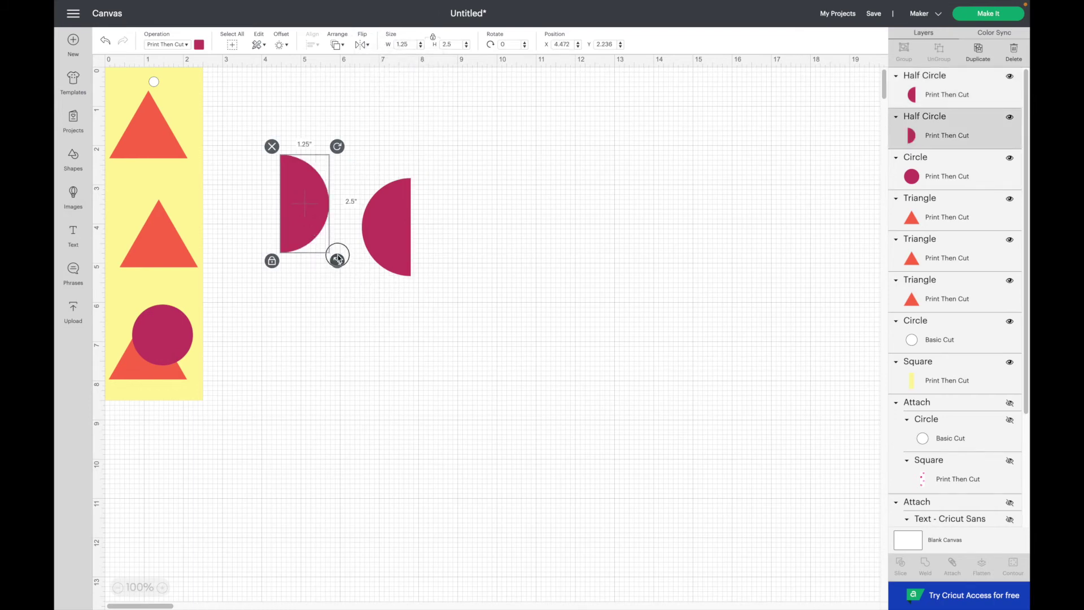
Step: Shrink the flipped half circle to about 1.125 by 2.25 inches and place it tilted over the middle triangle, centering the pair on the bookmark
left_click_drag(338, 258, 333, 247)
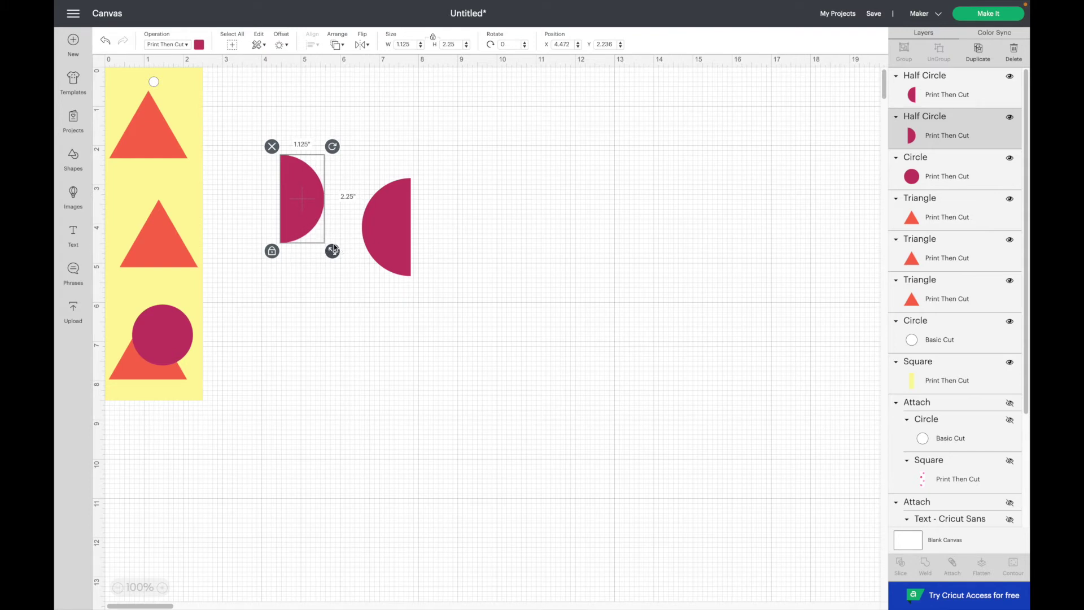
left_click_drag(333, 146, 183, 247)
left_click(154, 234)
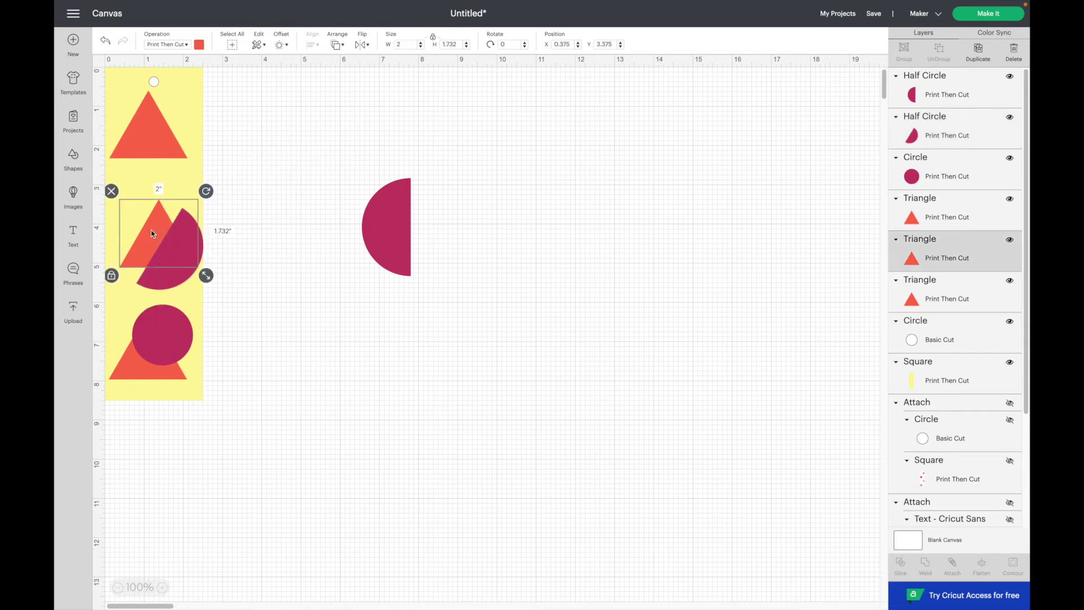
left_click(177, 278, "shift")
left_click_drag(174, 253, 170, 254)
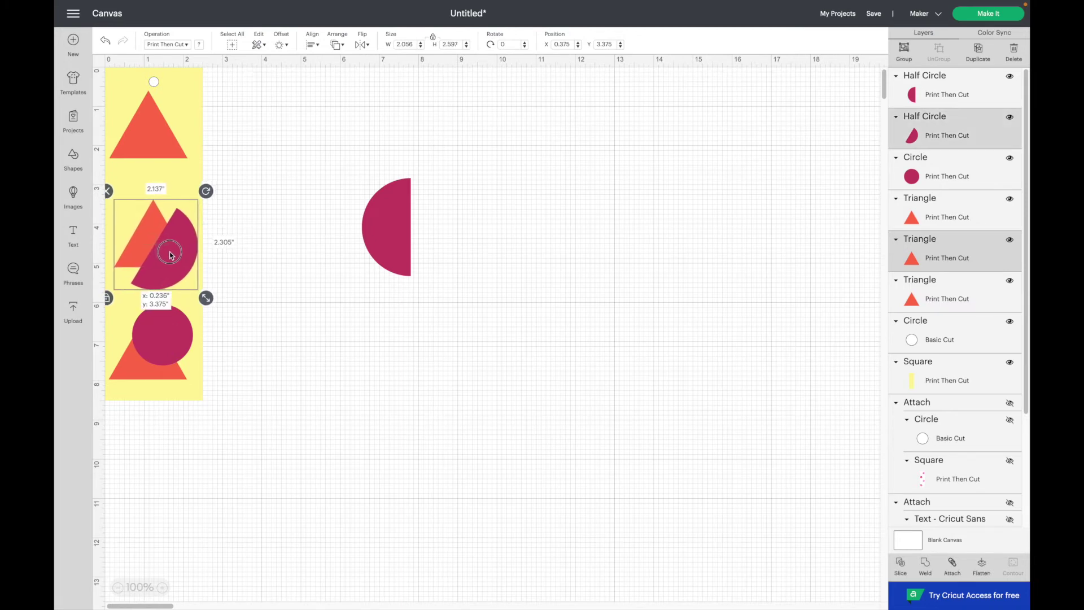
left_click(253, 231)
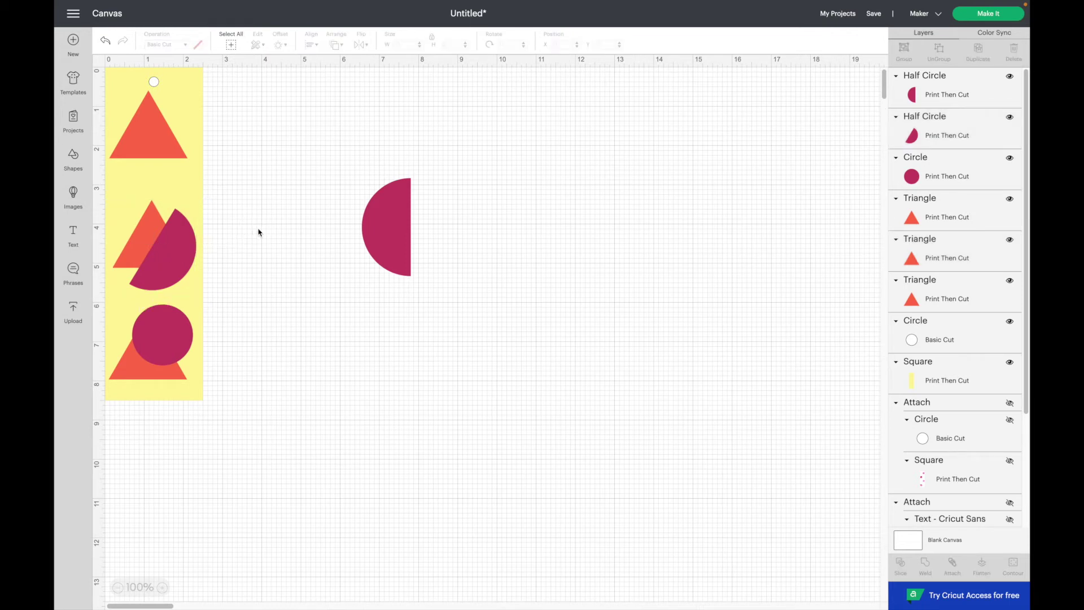
Step: Shrink the other half circle to about 2.25 inches tall and place it overlapping the bookmark's top triangle
left_click(387, 225)
mouse_move(421, 288)
left_mouse_down()
mouse_move(404, 263)
mouse_move(413, 274)
left_mouse_up()
left_click_drag(394, 233, 177, 150)
left_click(291, 233)
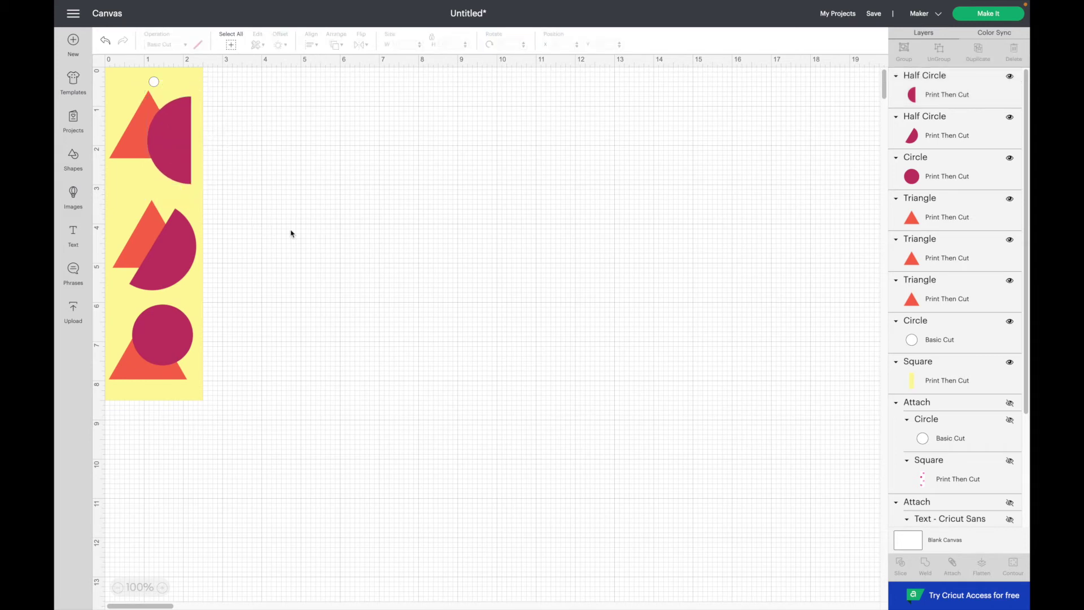
Step: Add the text "read more" and set its letter spacing to 1.3
left_click(73, 235)
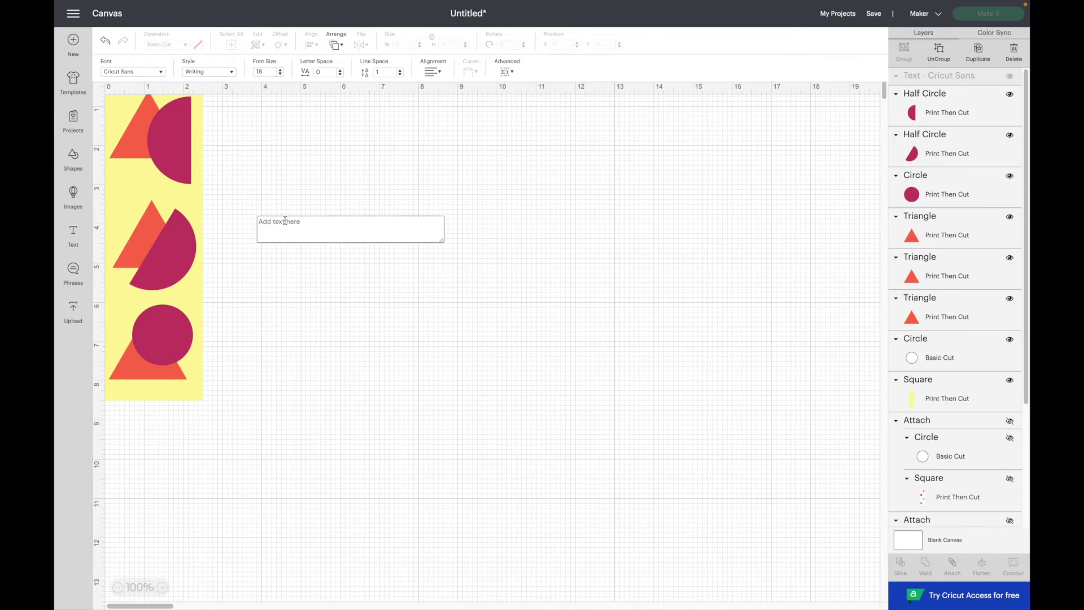
type("f")
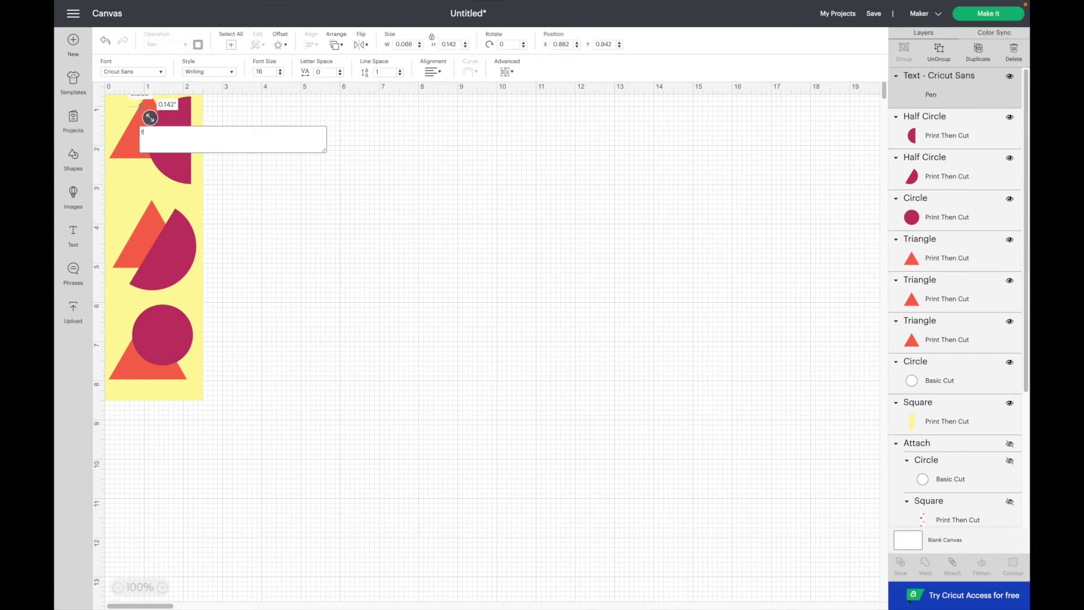
type("ead more")
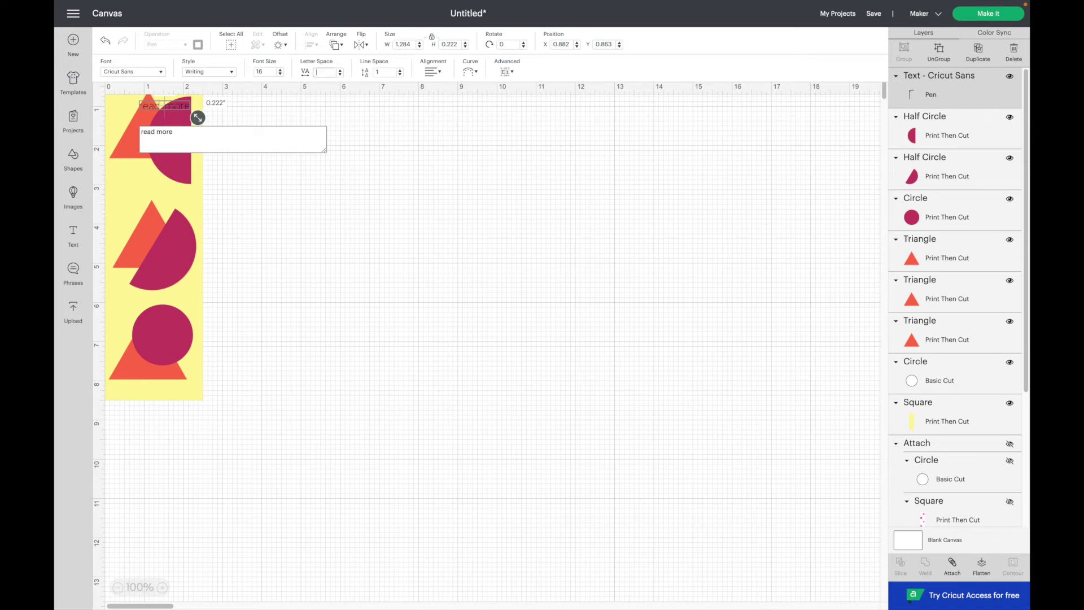
key("Return")
Step: Curve the "read more" text with a diameter of 3.373 and place it just above the middle triangle, at about X 0.4, Y 3.1
left_click(470, 72)
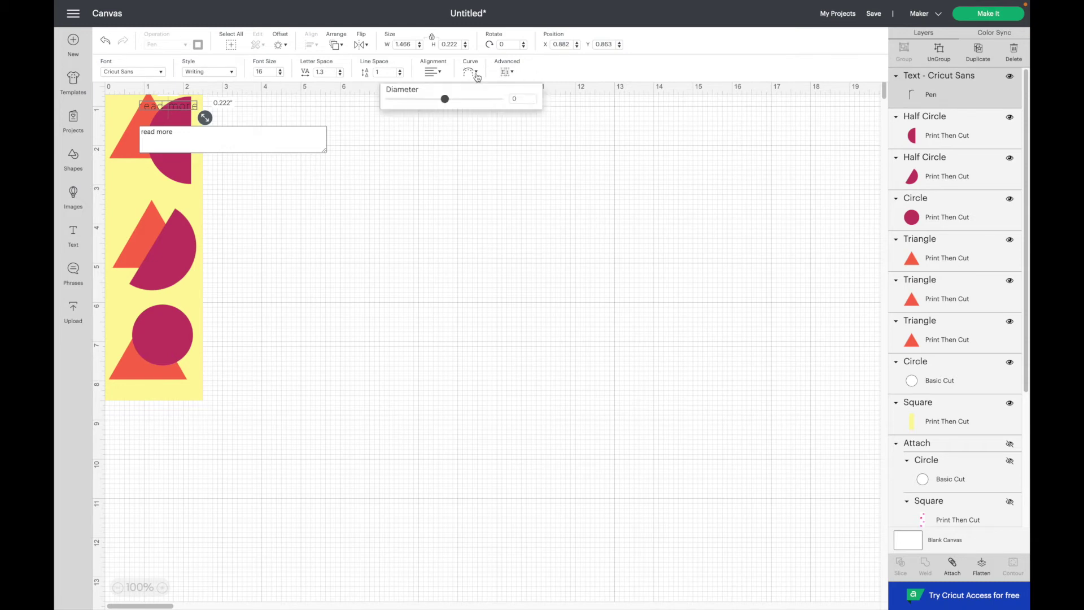
left_click(519, 98)
key("Return")
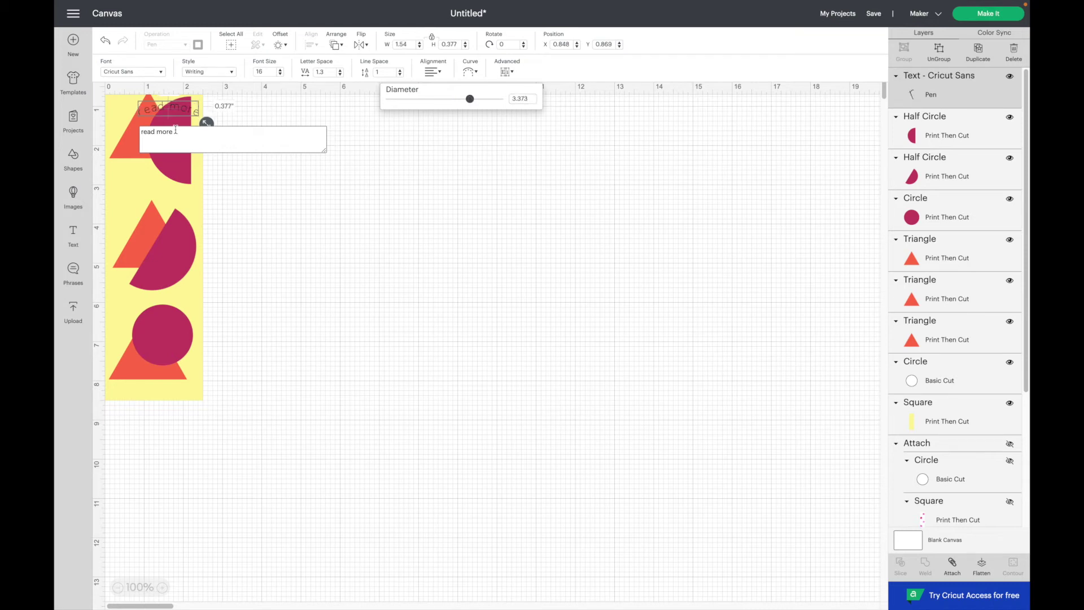
left_click_drag(172, 109, 170, 199)
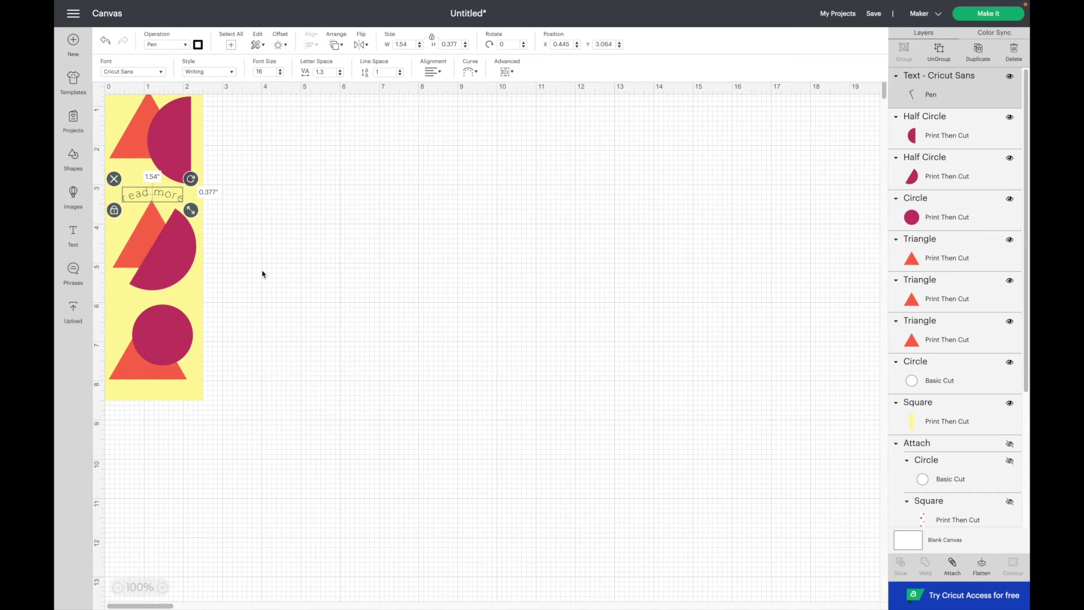
Step: Duplicate the curved "read more" text and place the copy below the bookmark's lowest triangle
left_click(980, 55)
left_click_drag(176, 208, 162, 390)
left_click(259, 374)
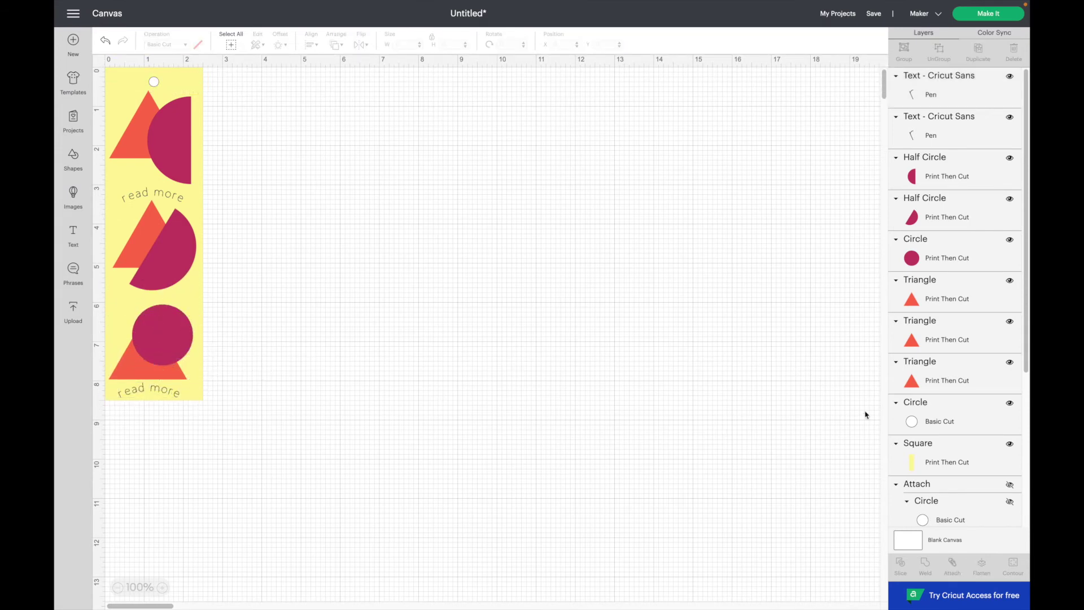
Step: Centre both curved "read more" texts horizontally on the yellow bookmark rectangle
left_click(952, 456)
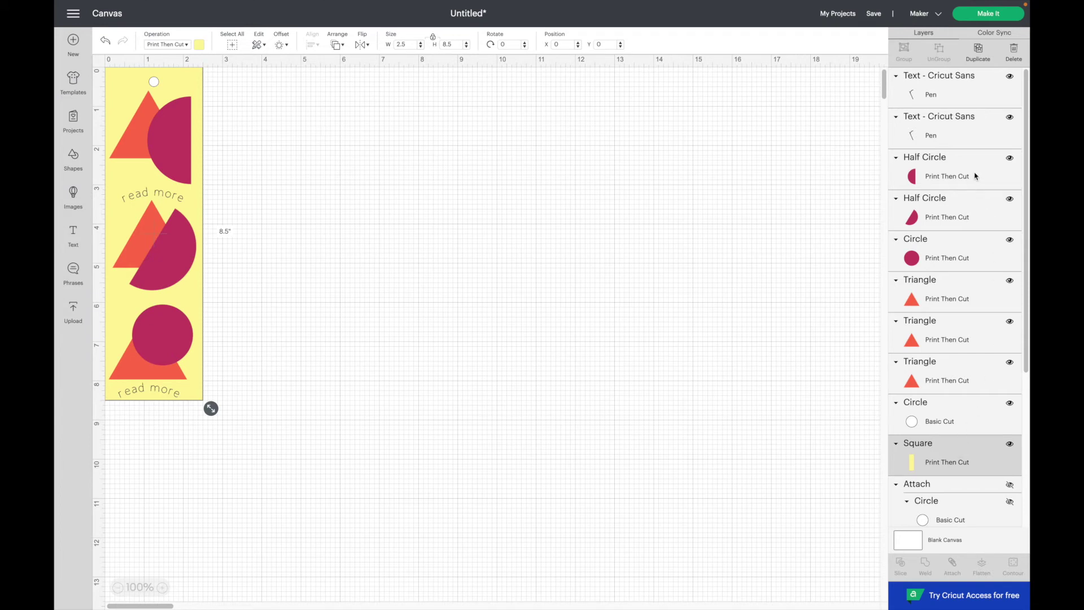
left_click(974, 126, "shift")
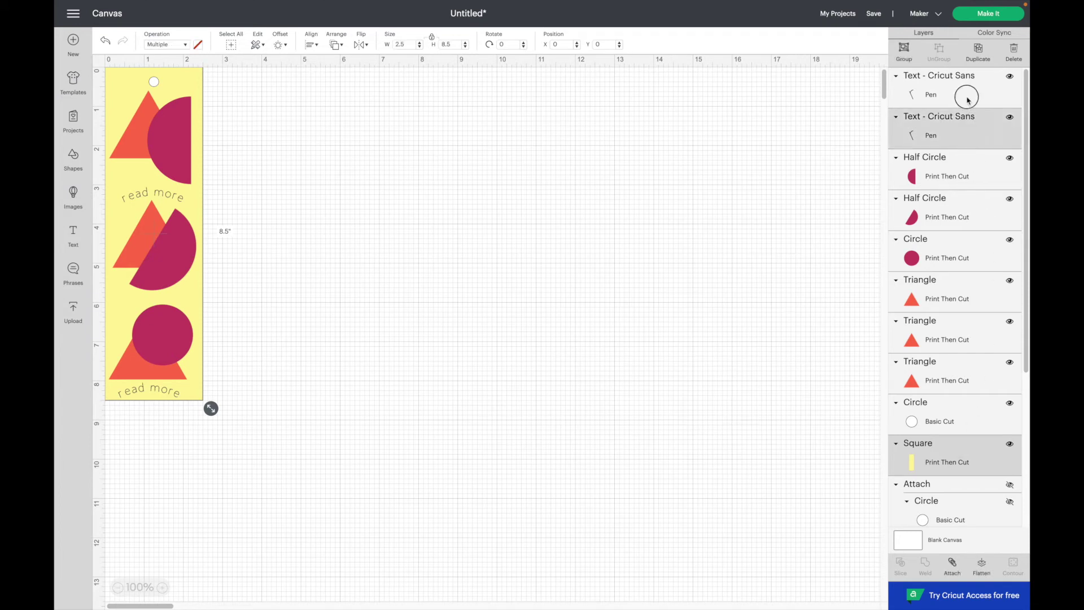
left_click(967, 101, "shift")
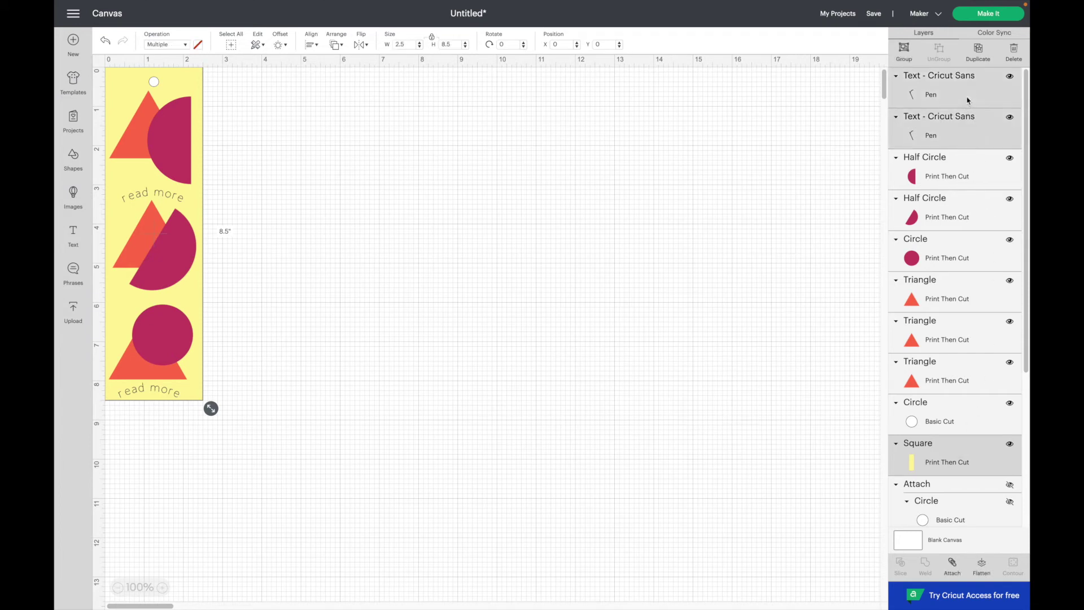
left_click(311, 44)
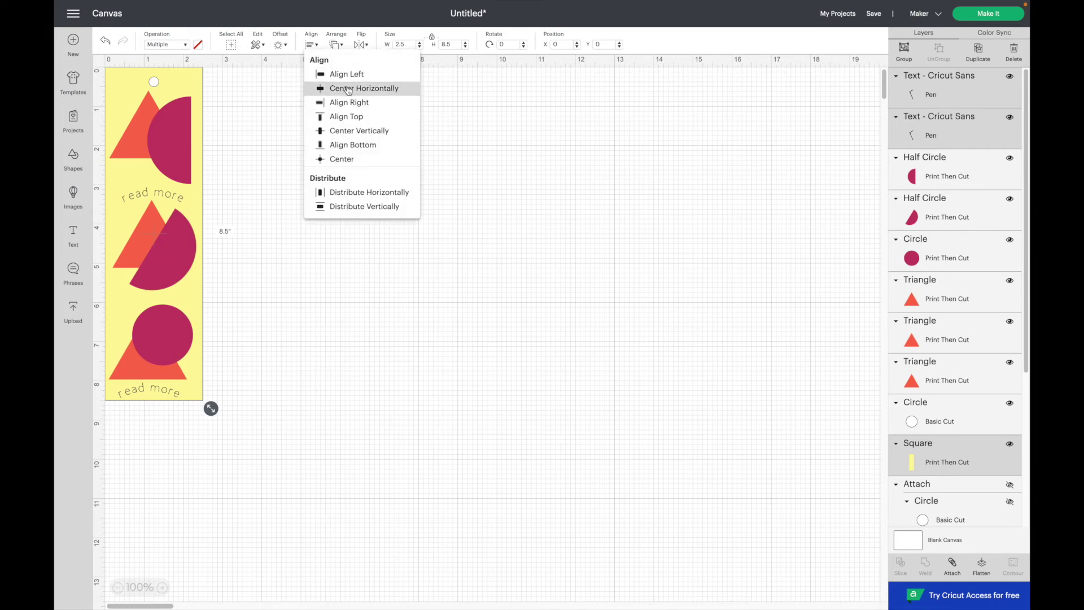
left_click(348, 88)
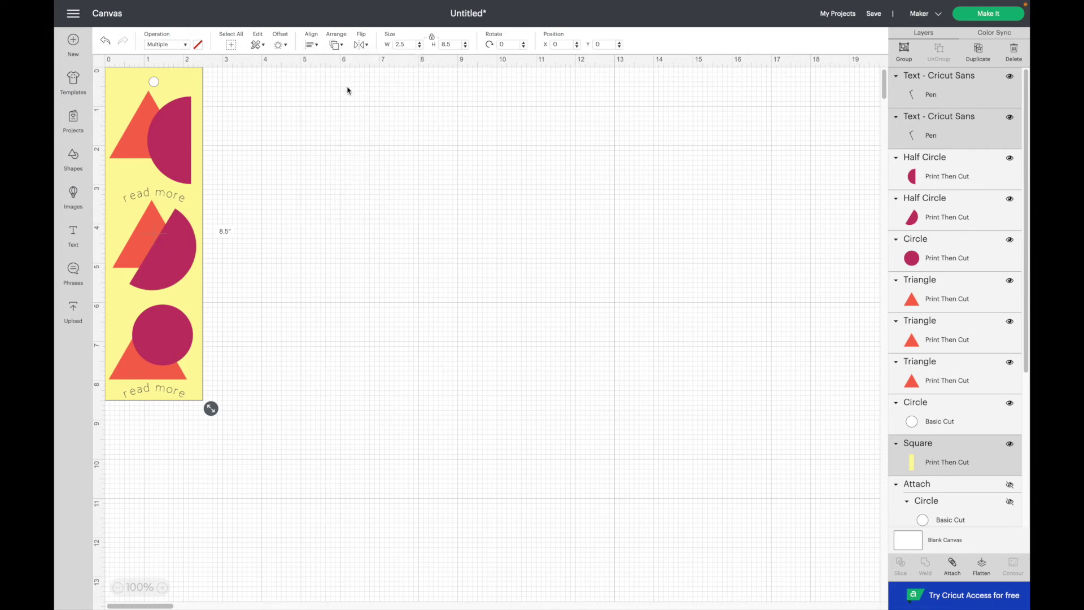
left_click(370, 232)
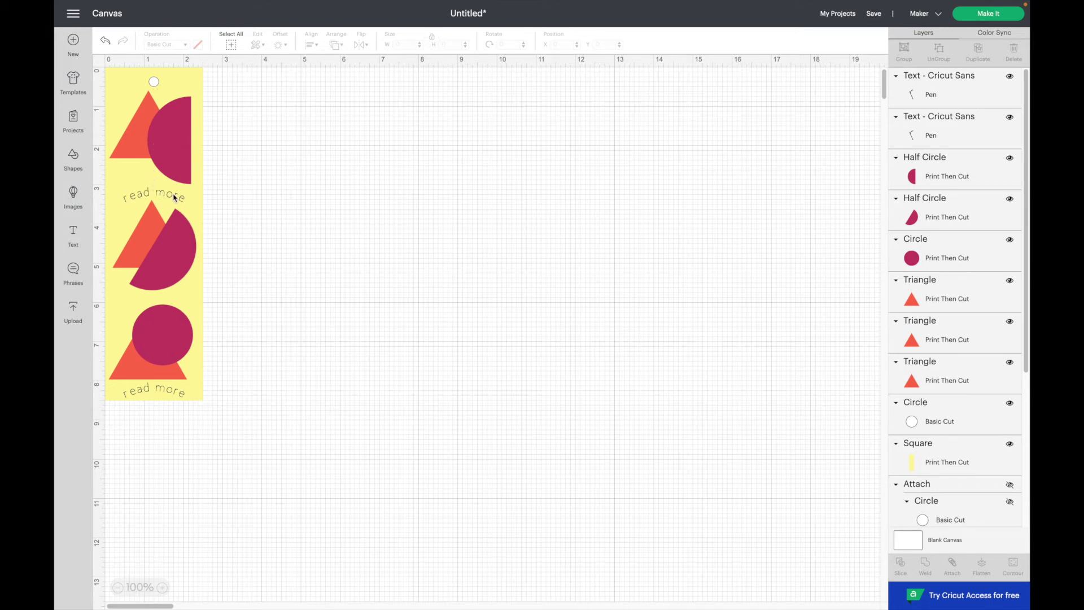
Step: Attach the yellow rectangle, triangles, circle, half circles and both texts, leaving out the hole, and flatten them into one image
left_click(960, 457)
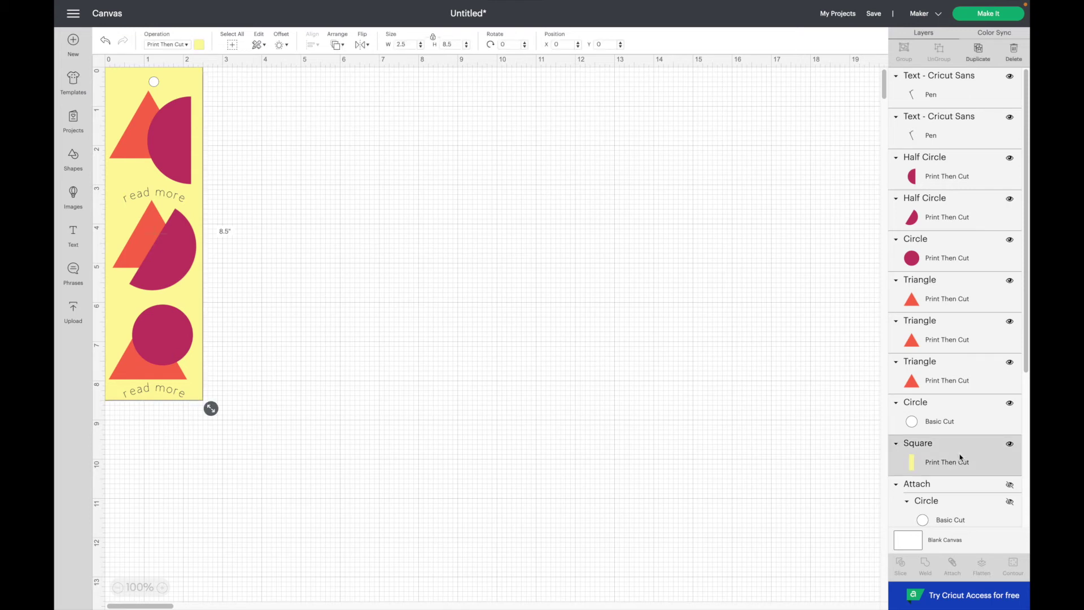
left_click(955, 372, "shift")
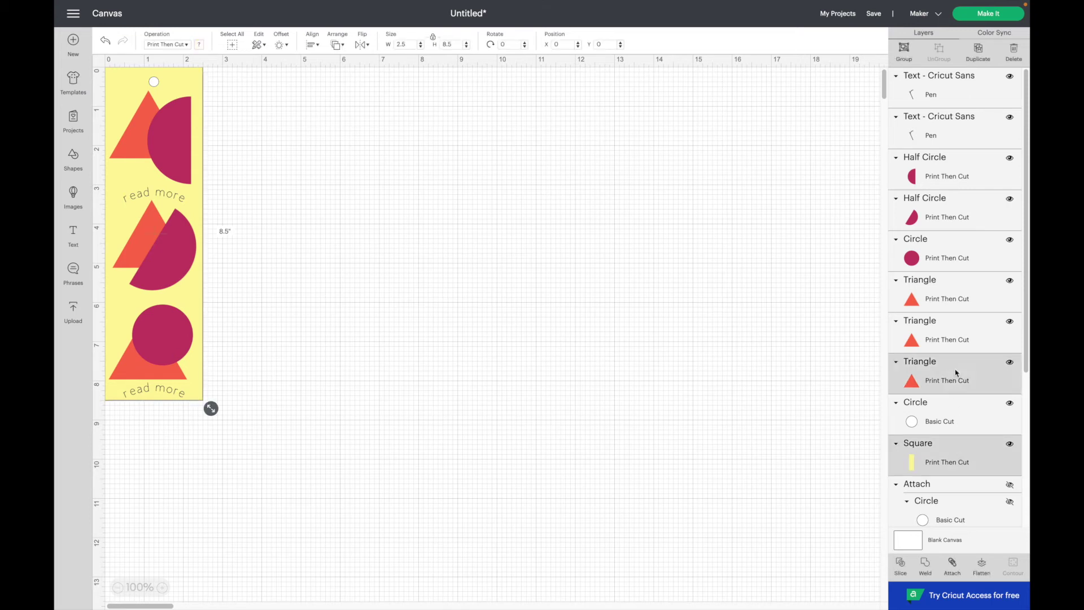
left_click(950, 337, "shift")
left_click(948, 297, "shift")
left_click(946, 257, "shift")
left_click(947, 218, "shift")
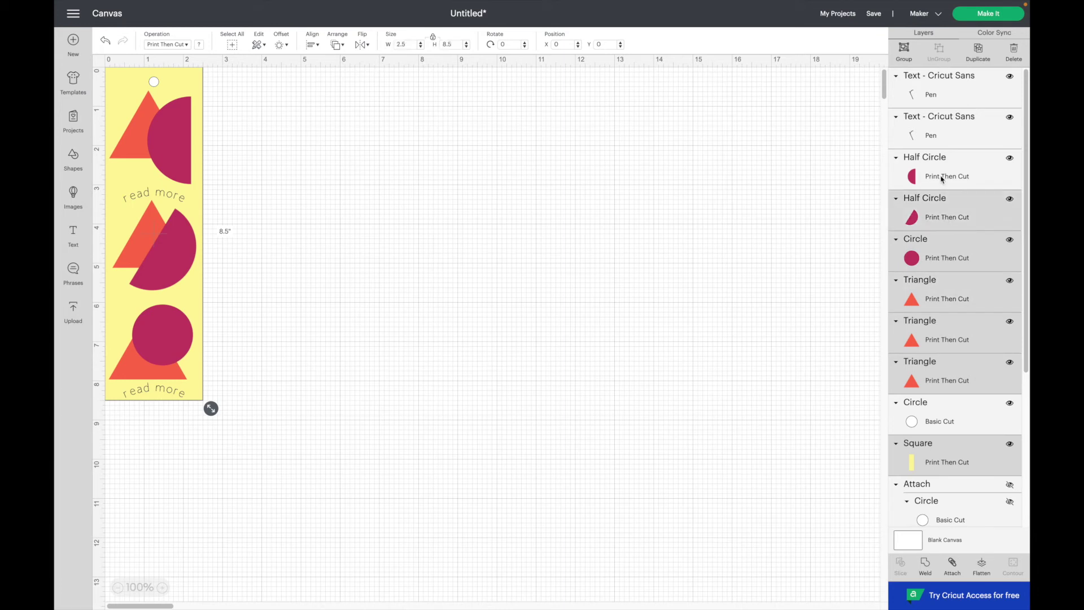
left_click(942, 178, "shift")
left_click(942, 133, "shift")
left_click(934, 96, "shift")
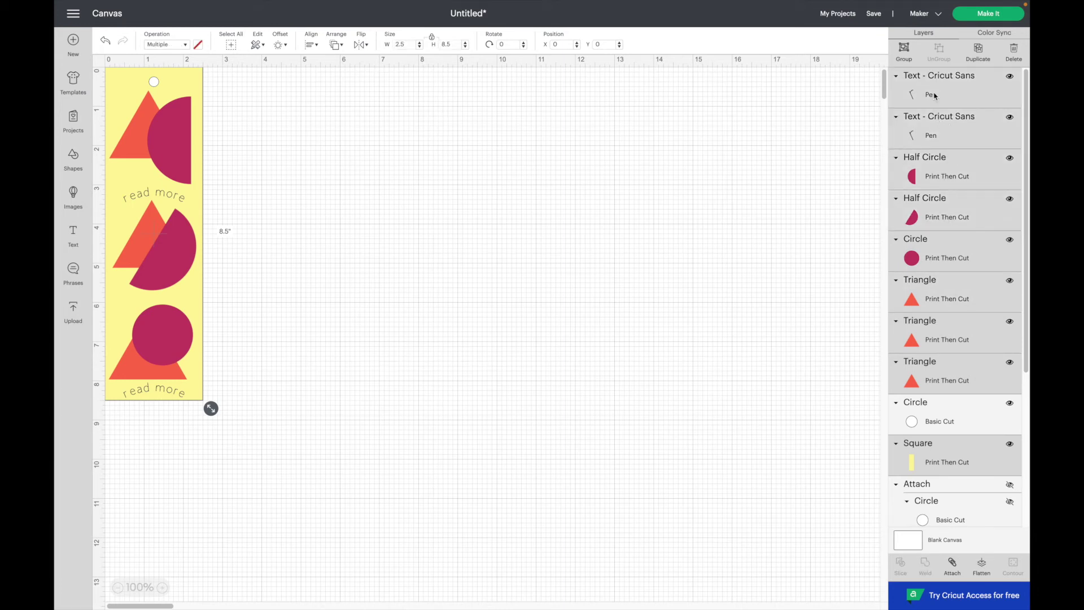
left_click(952, 569)
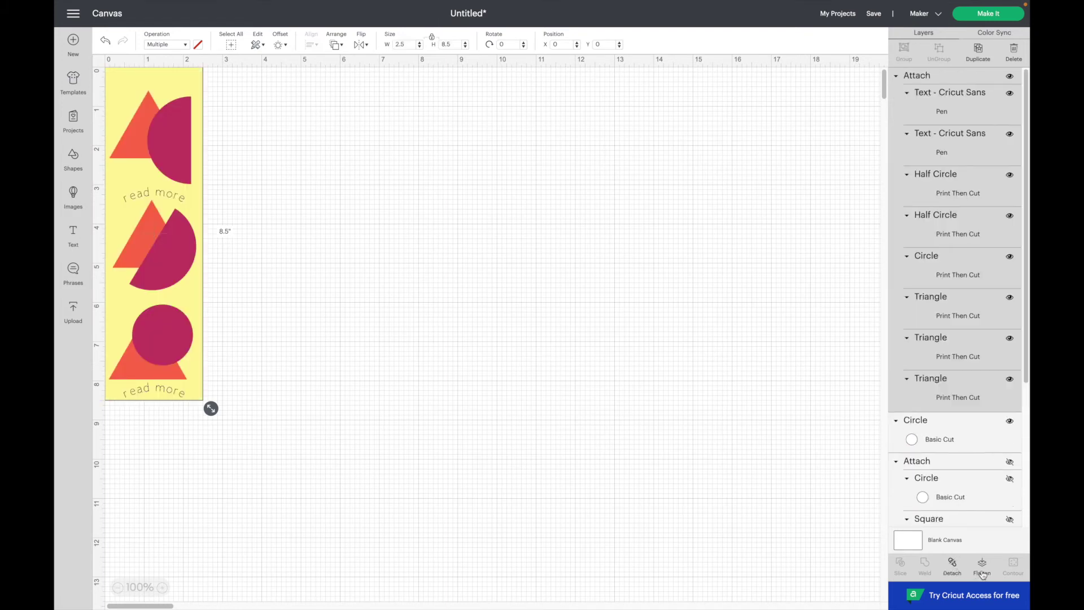
left_click(981, 566)
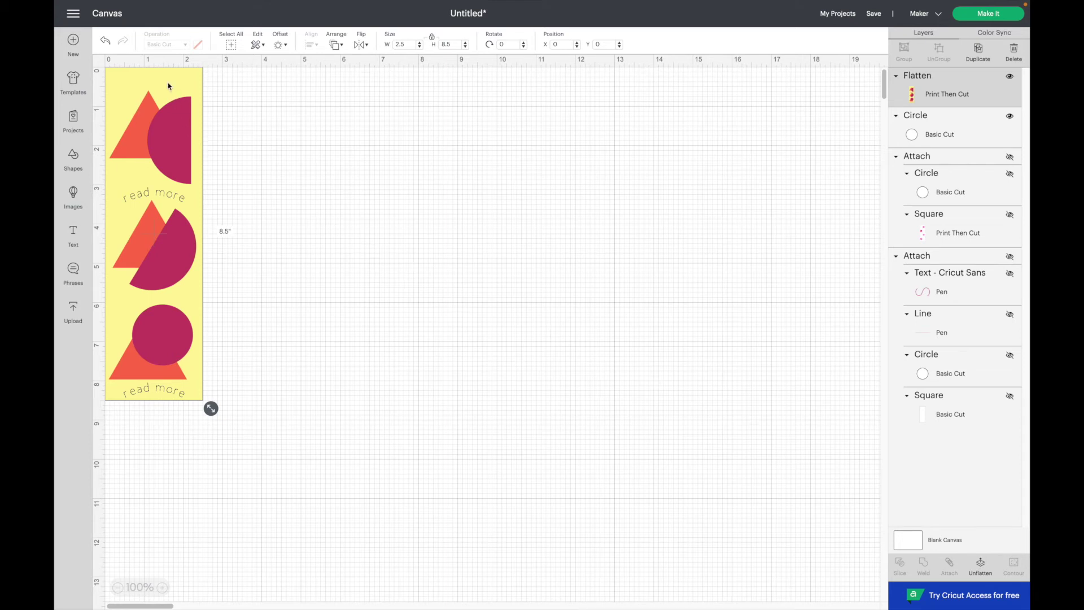
Step: Send the flattened yellow bookmark to the back, behind the white hole circle
left_click(341, 45)
left_click(352, 65)
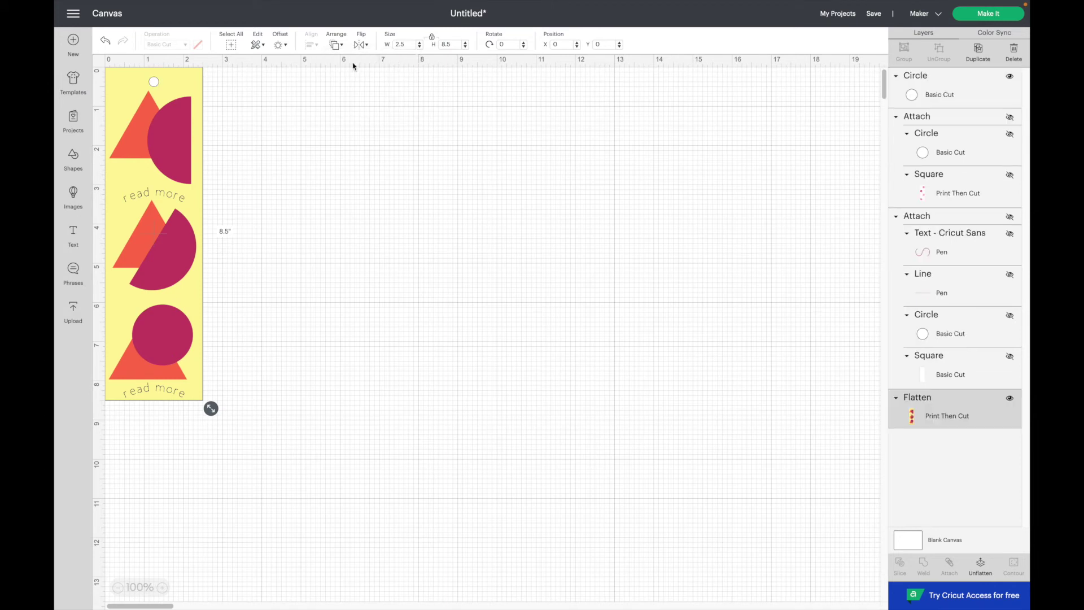
left_click(314, 120)
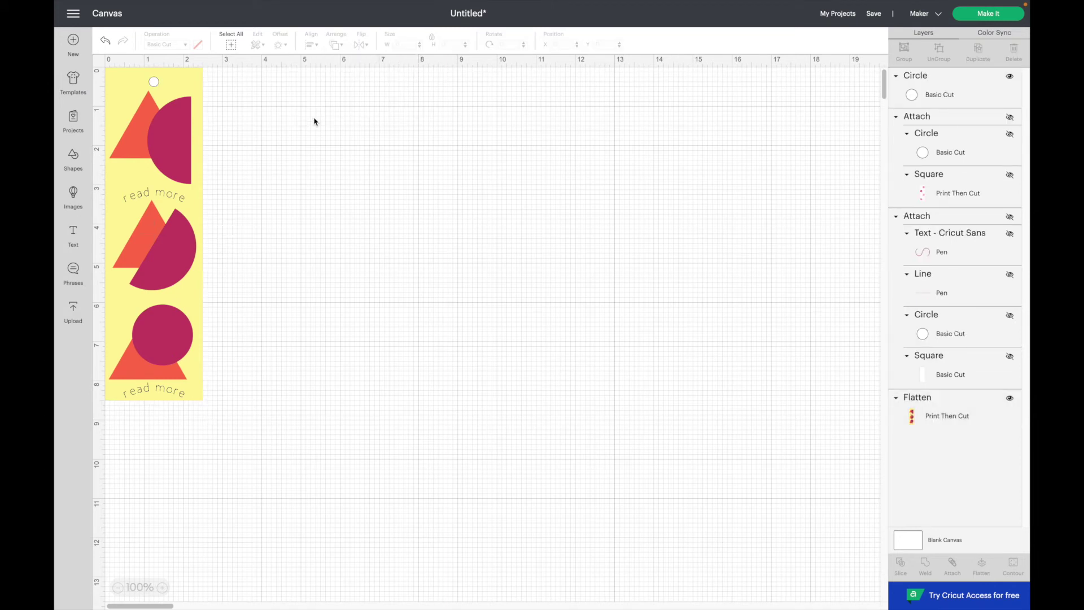
Step: Attach the hole circle to the flattened yellow bookmark and move it aside to about X 5.6, Y 1.2
left_click(230, 45)
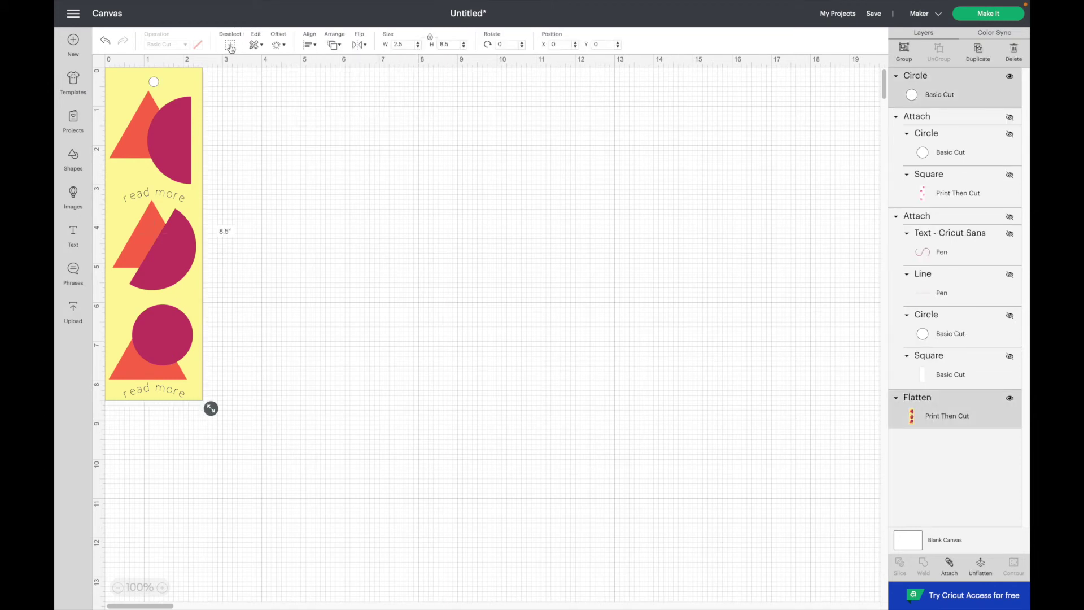
left_click(950, 564)
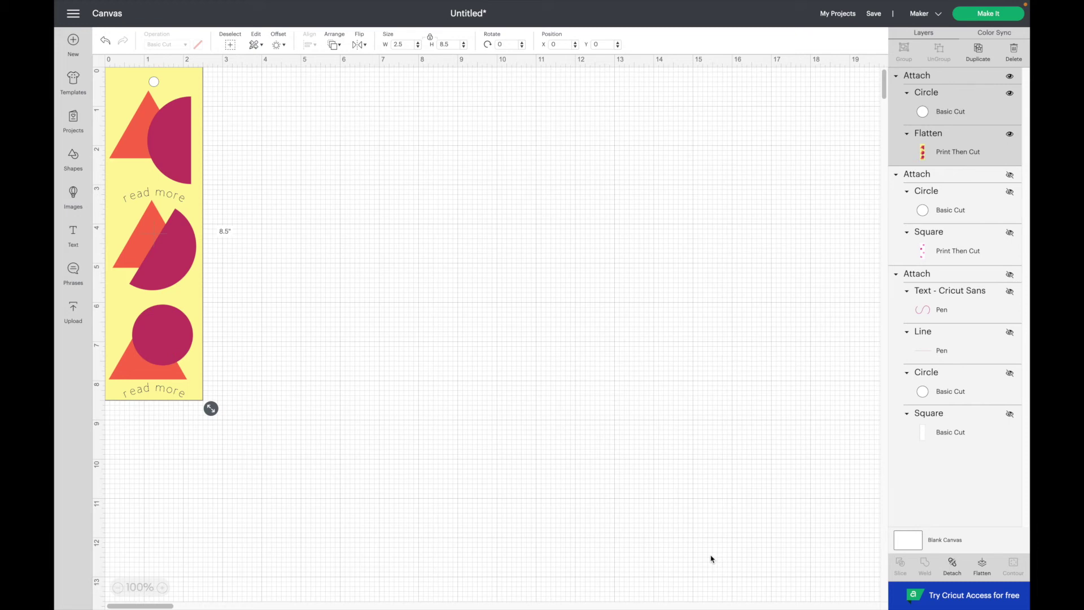
left_click_drag(187, 285, 406, 331)
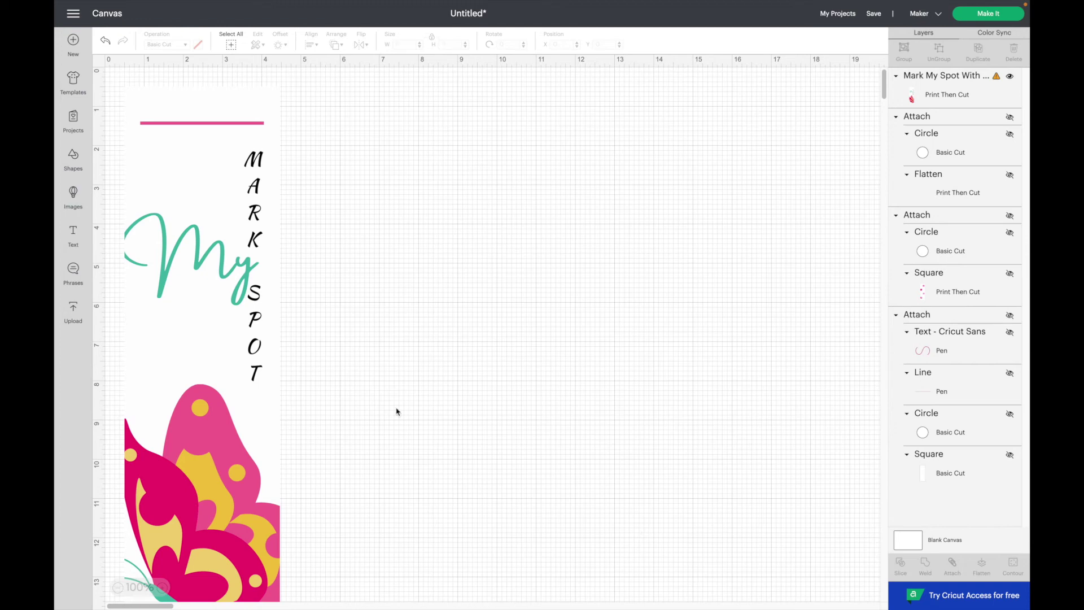
Step: Resize the "Mark My Spot" butterfly image to 2 inches wide by 7 inches high with unlocked proportions, then relock them
left_click(197, 339)
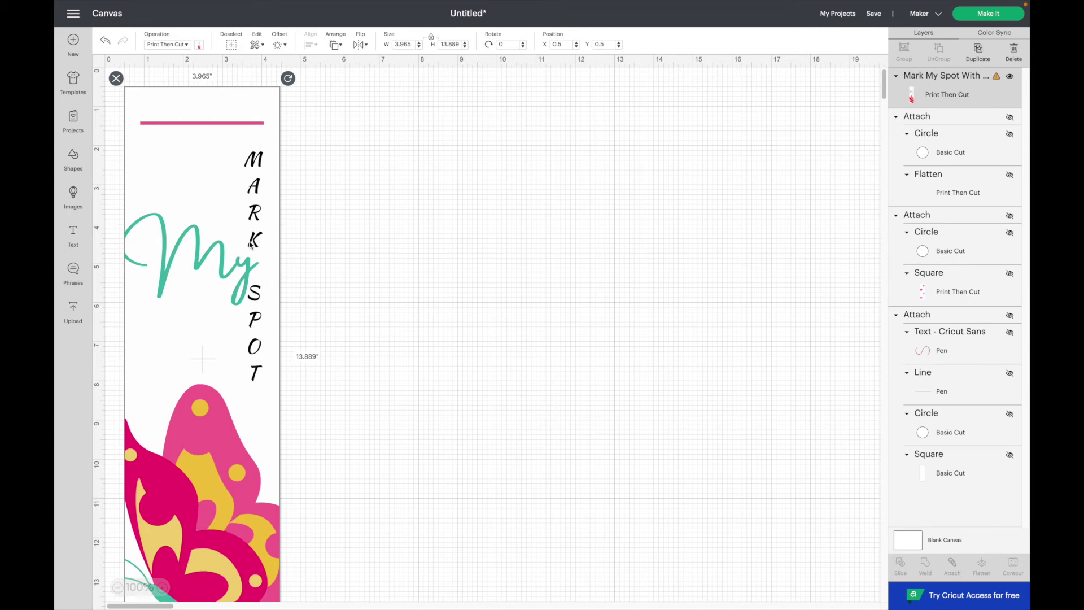
left_click(431, 39)
double_click(403, 45)
type("2")
key("Tab")
type("7")
key("Return")
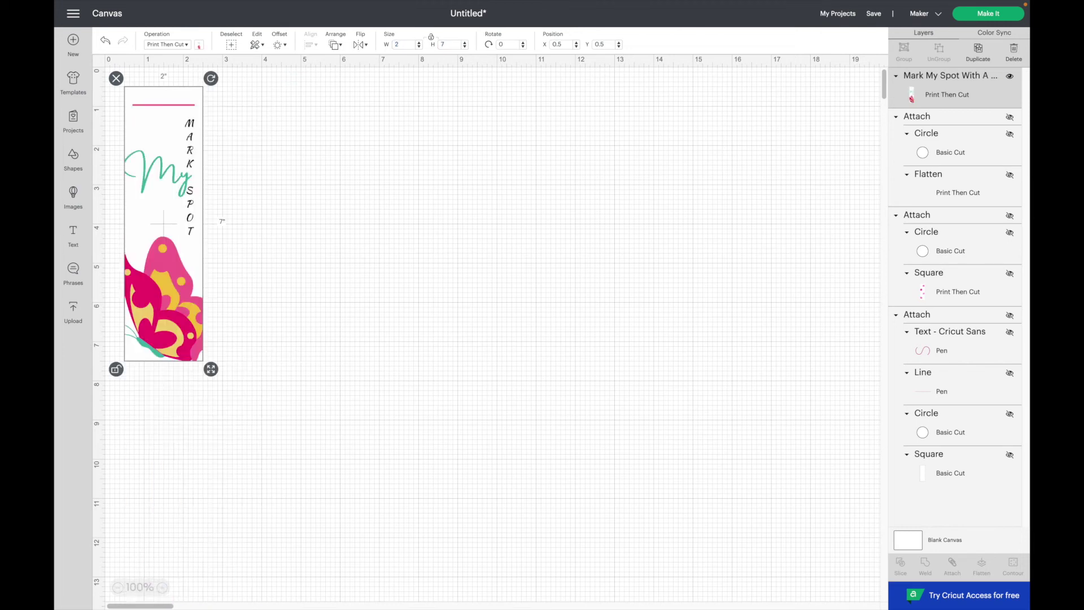
left_click(431, 39)
Step: Position the "Mark My Spot" image at X 0, Y 0
left_click(565, 44)
type("0")
key("Tab")
type("0")
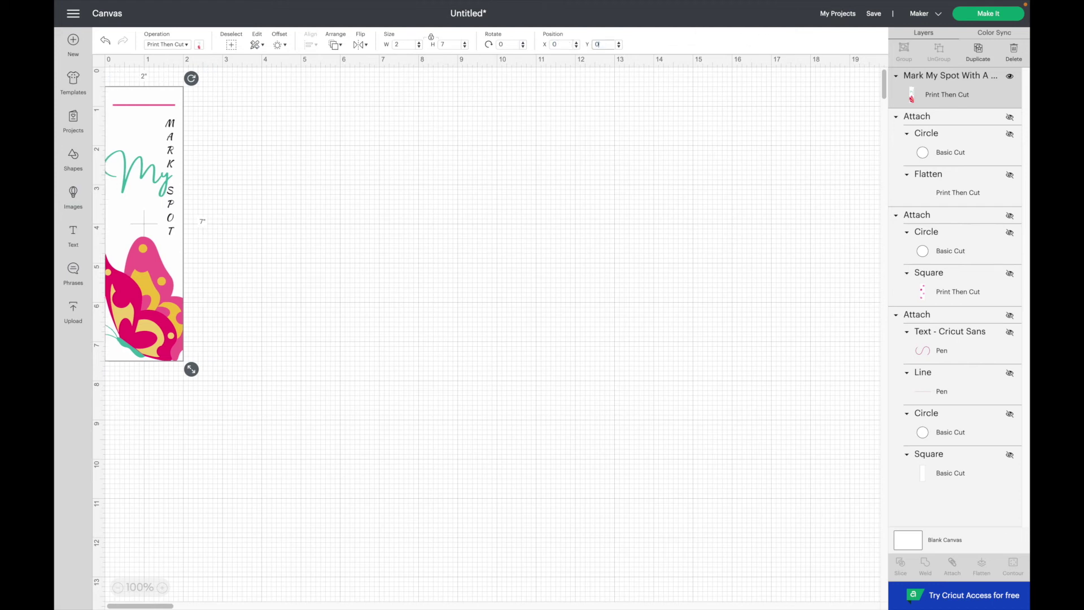
key("Tab")
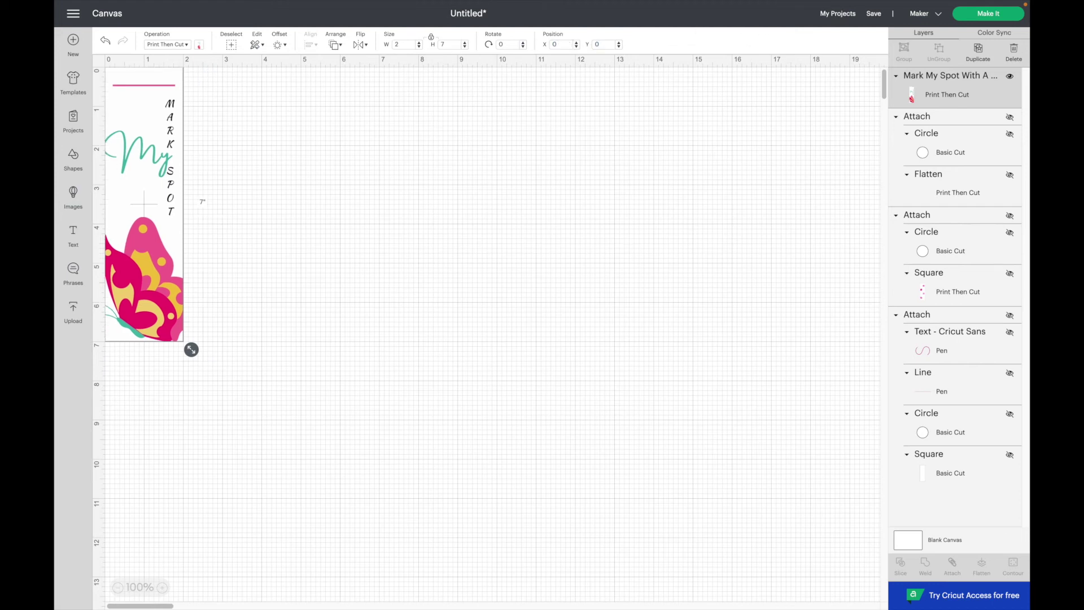
Step: Add a circle and set its width to 0.25 inch with proportions kept
left_click(74, 160)
left_click(172, 231)
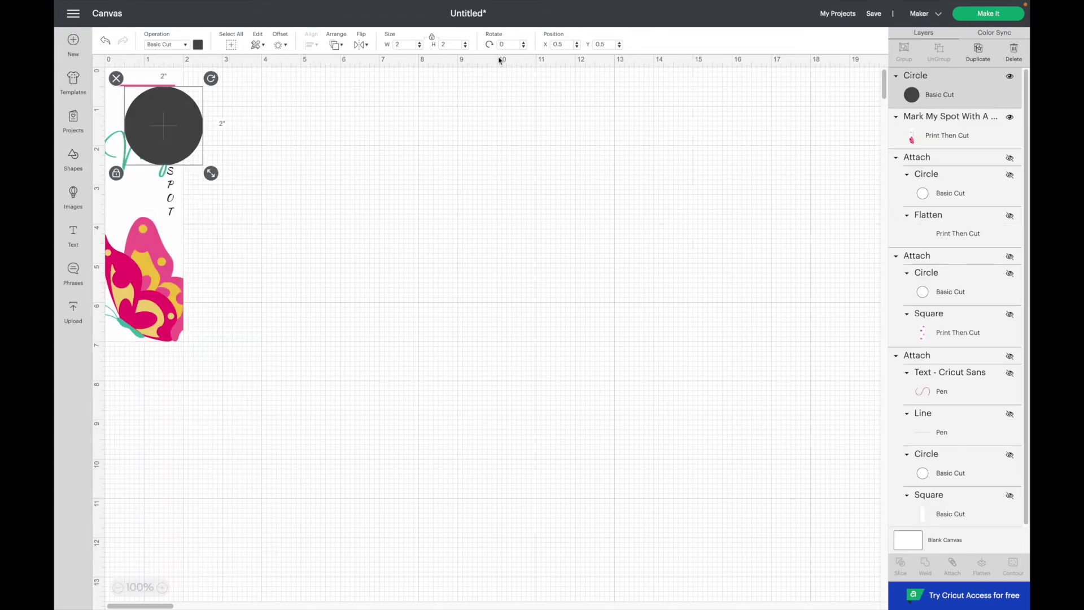
double_click(402, 44)
key("BackSpace")
type(".25")
key("Return")
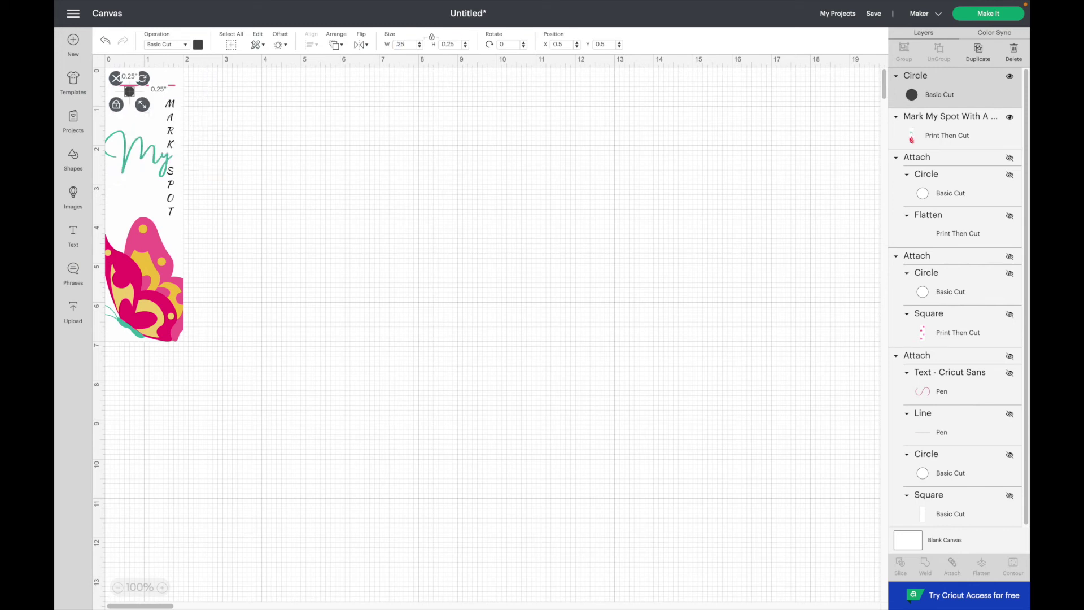
Step: Position the small circle at X 0.875, Y 0.125 and colour it white
double_click(561, 45)
key("BackSpace")
type(".875")
double_click(600, 44)
key("BackSpace")
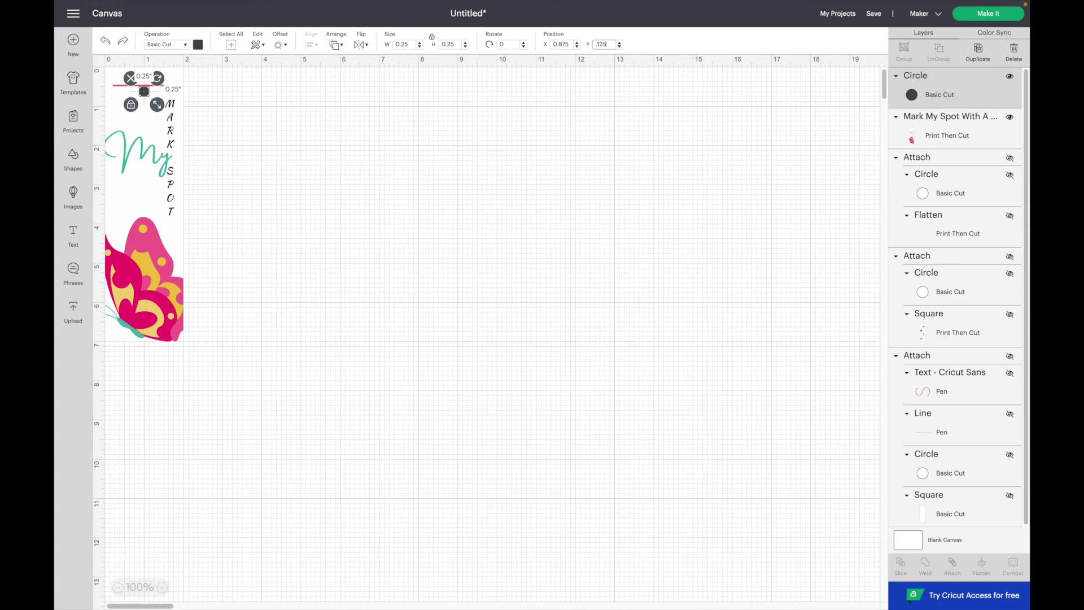
key("Return")
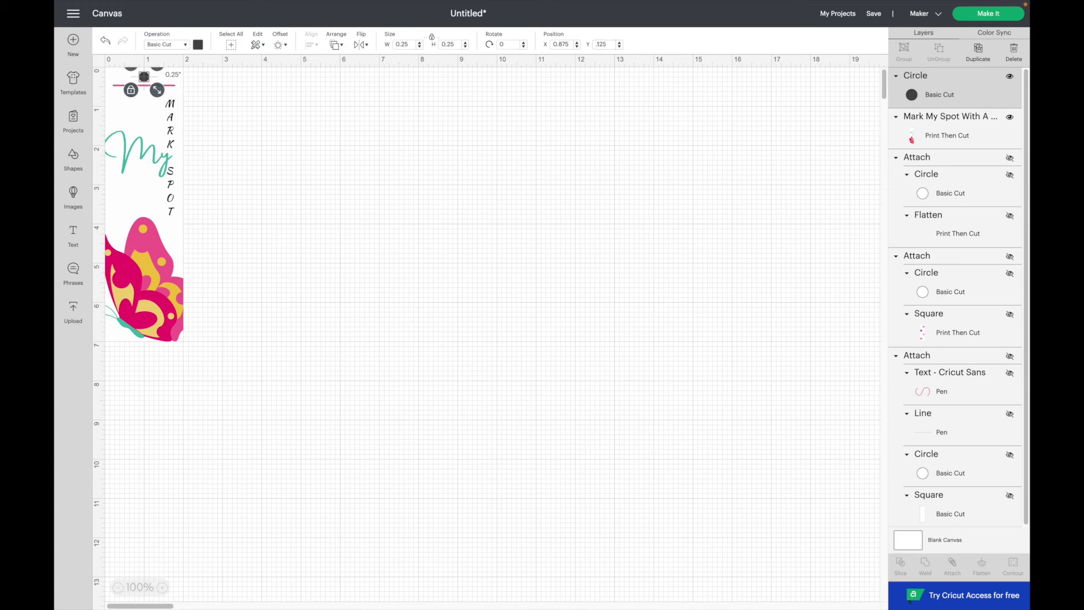
left_click(198, 45)
left_click(208, 159)
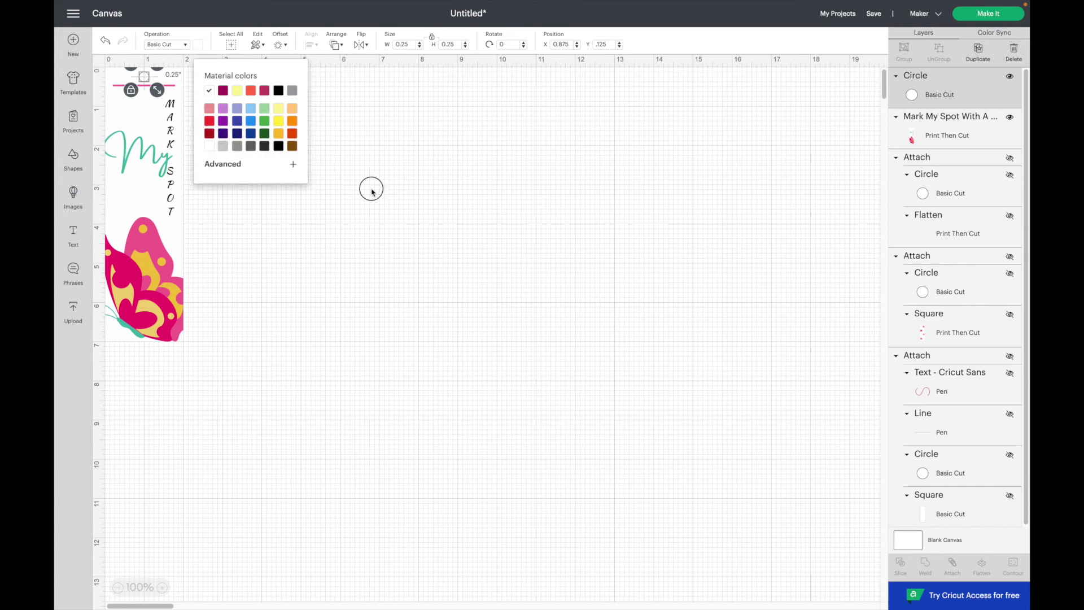
left_click(370, 191)
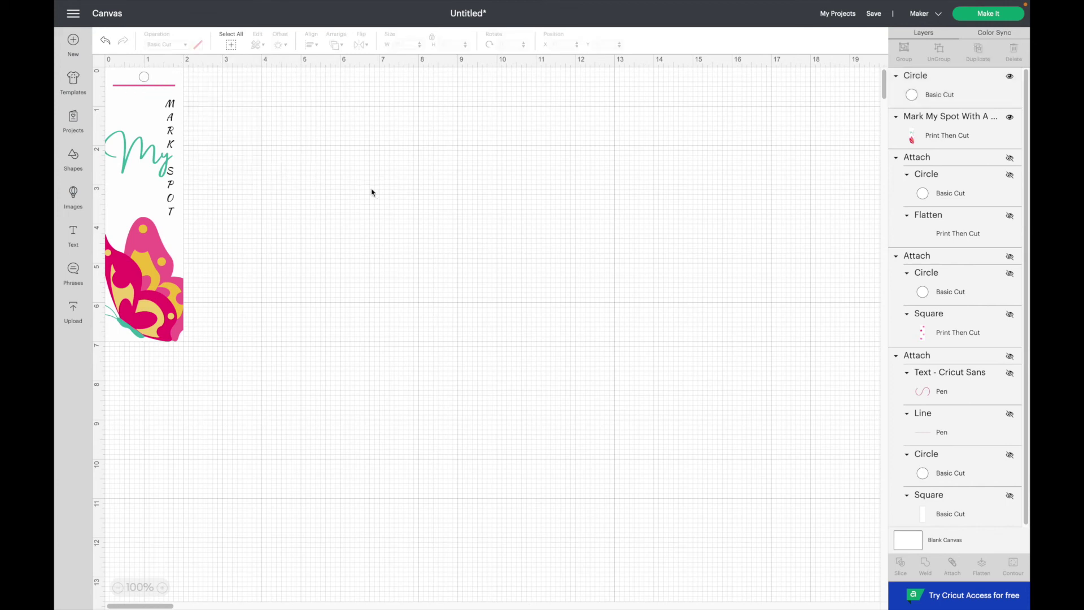
Step: Attach the white circle to the "Mark My Spot" image and move the bookmark to about X 2.5, Y 1.2
left_click(232, 47)
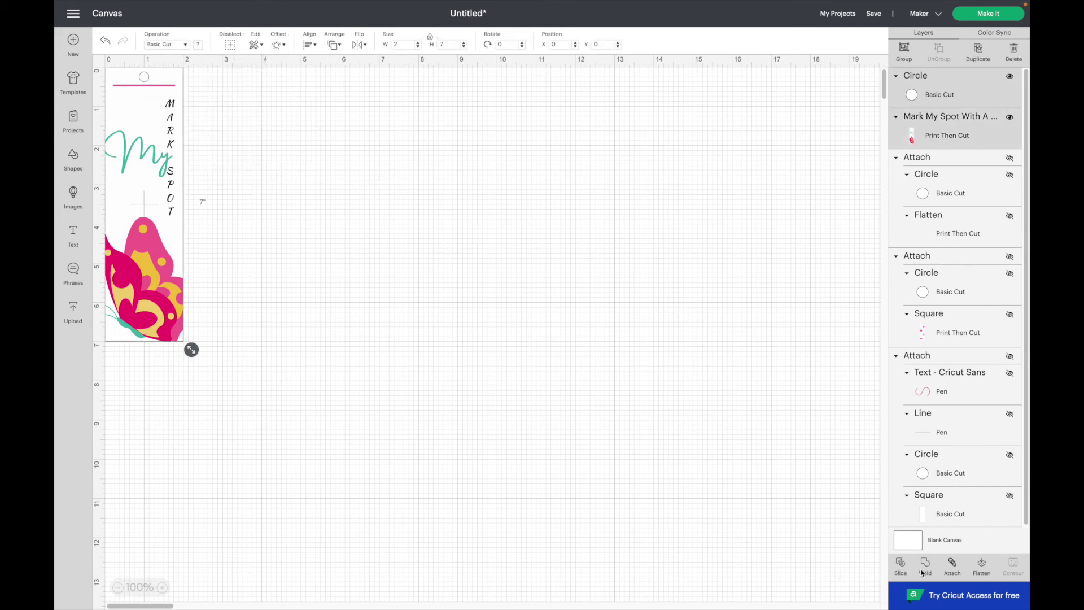
left_click(952, 566)
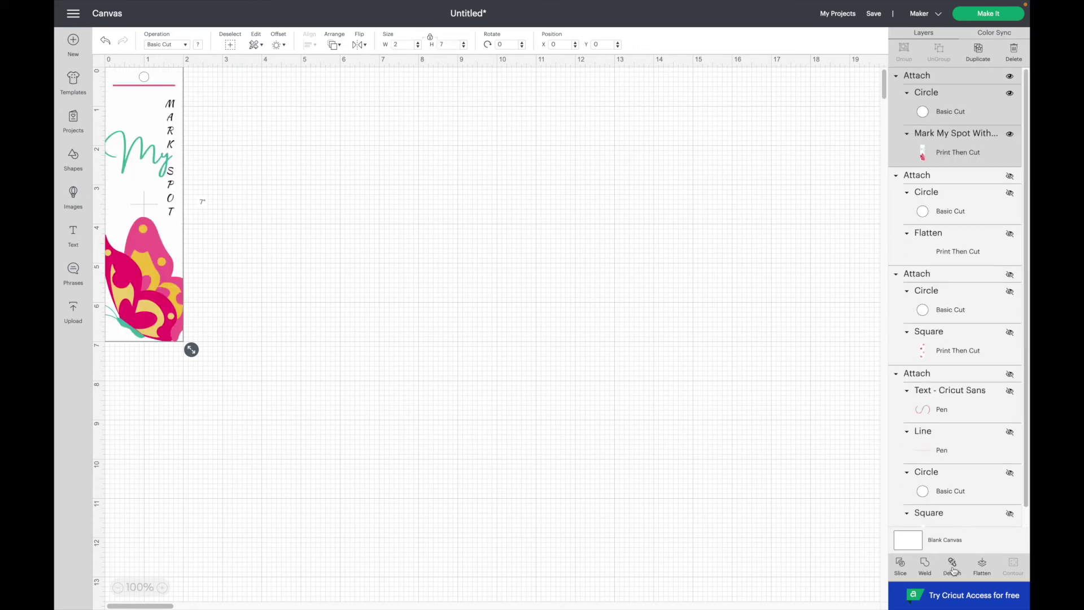
left_click_drag(147, 214, 245, 260)
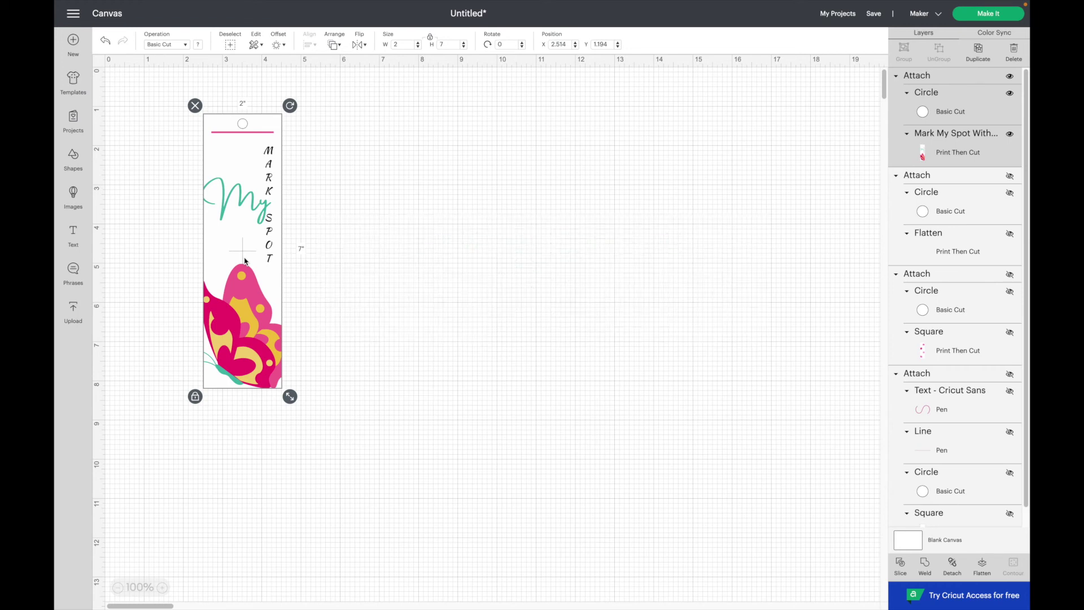
left_click(346, 187)
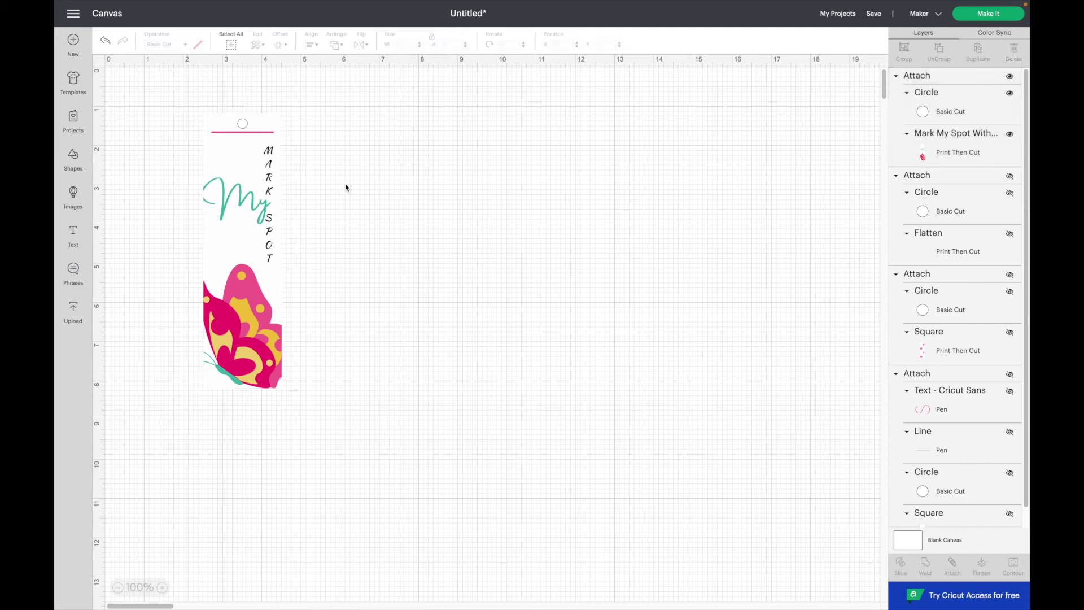
Step: Unhide the three other attached bookmarks
left_click(1009, 175)
left_click(1009, 274)
left_click(1009, 373)
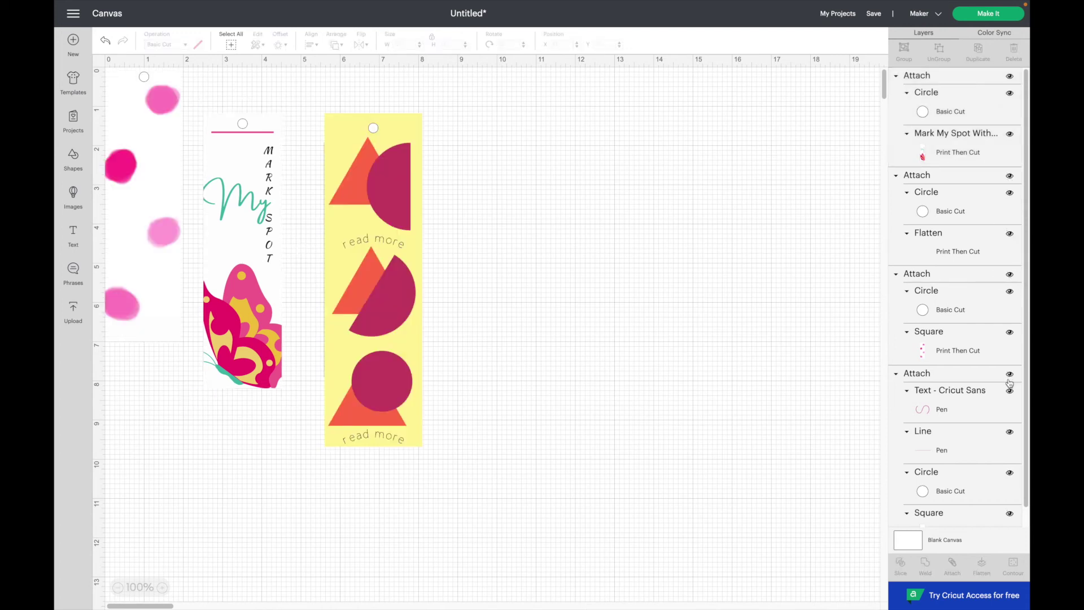
Step: Arrange the four bookmarks side by side: "Sincere Stylish", pink dots, yellow geometric, and "Mark My Spot"
scroll(1008, 378, "down", 1)
left_click_drag(389, 288, 658, 270)
left_click_drag(161, 266, 561, 314)
left_click_drag(272, 332, 784, 329)
left_click_drag(384, 307, 454, 307)
left_click(716, 416)
key("ctrl+a")
left_click_drag(615, 312, 446, 327)
left_click_drag(582, 339, 572, 339)
Step: Distribute all four bookmarks horizontally and centre them vertically
key("ctrl+a")
left_click(309, 44)
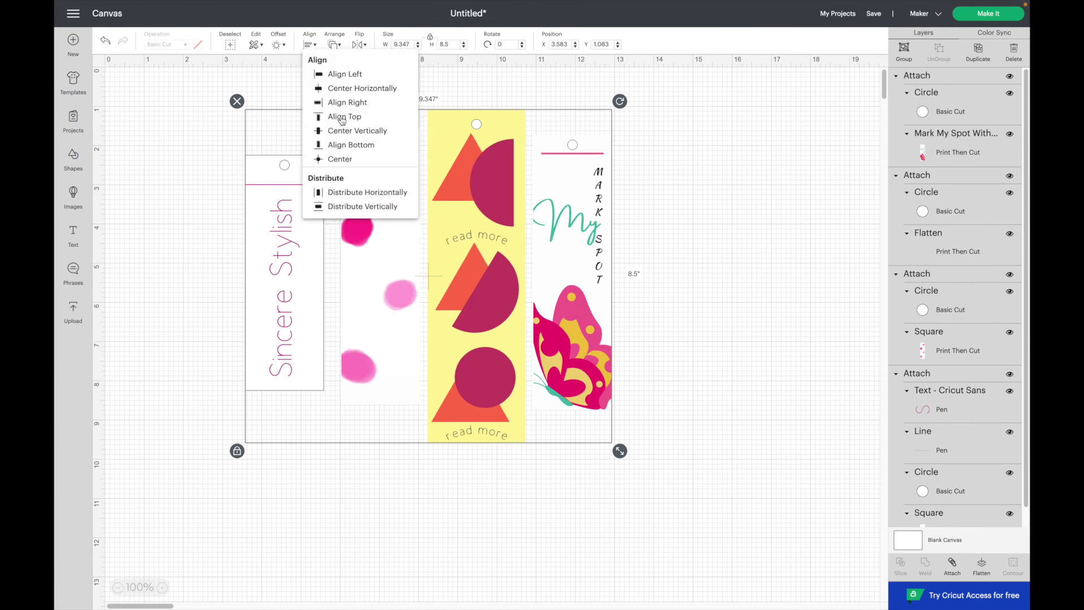
left_click(366, 195)
left_click(310, 44)
left_click(357, 131)
left_click(705, 186)
Step: Prepare the project for making, review the Pen and Print Then Cut mats, and continue to the Make stage
left_click(987, 13)
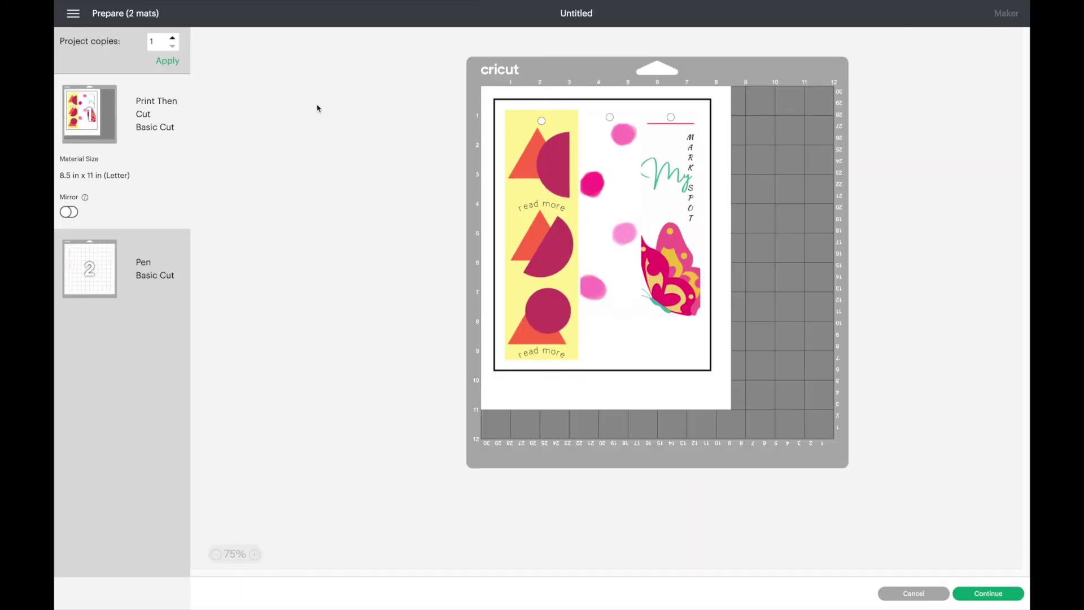
left_click(102, 271)
left_click(104, 119)
left_click(990, 592)
Step: Print the Print Then Cut mat and set its base material to Medium Cardstock – 80 lb (216 gsm)
left_click(260, 138)
left_click(641, 94)
left_click(643, 125)
left_click(748, 174)
left_click(745, 331)
left_click(620, 201)
left_click(620, 217)
left_click(638, 217)
left_click(634, 246)
left_click(721, 326)
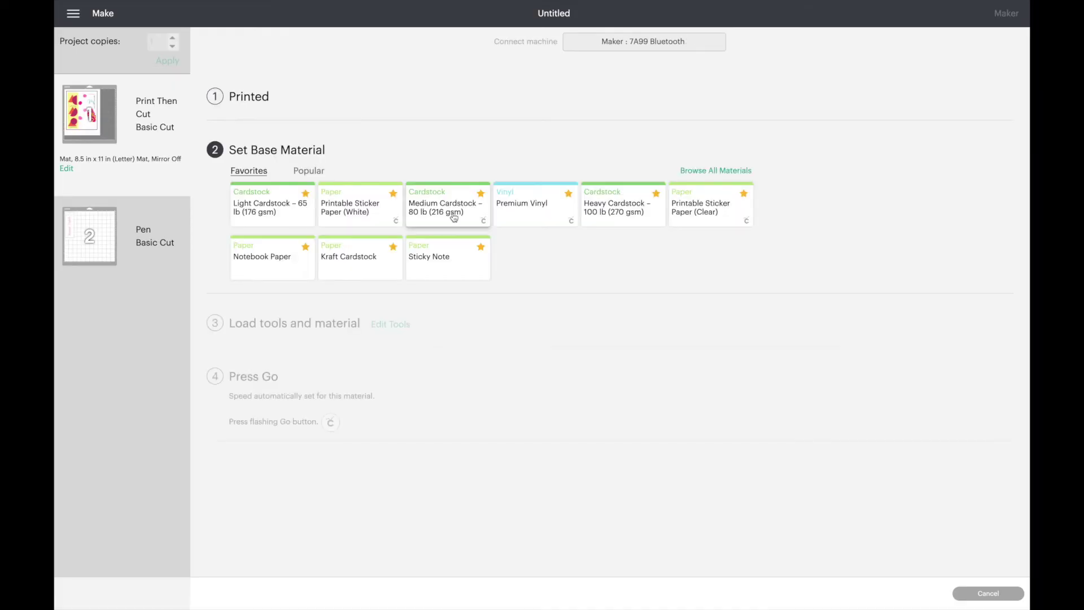
left_click(454, 218)
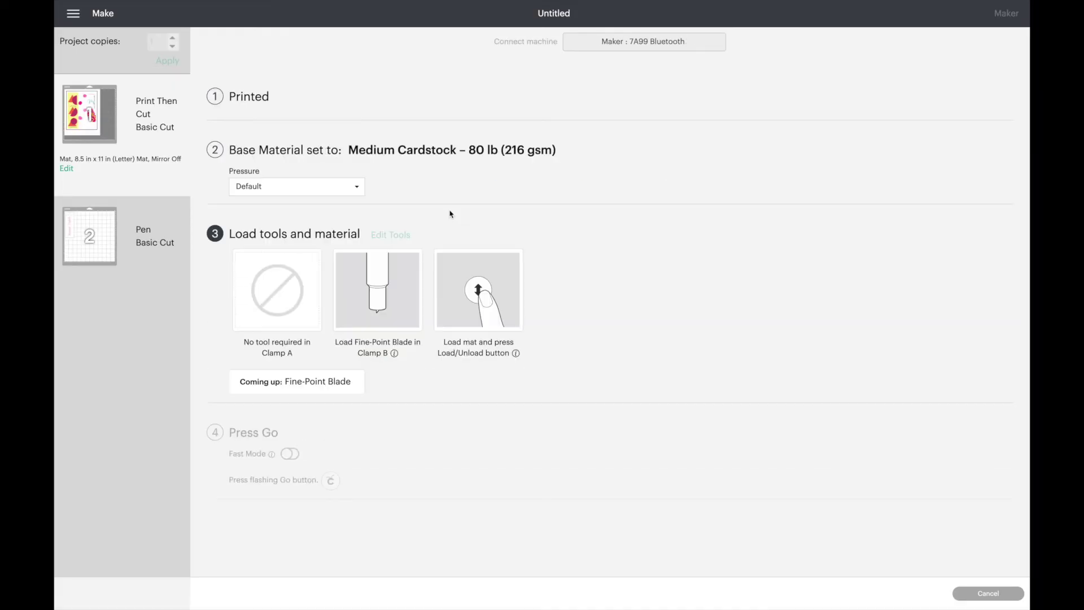